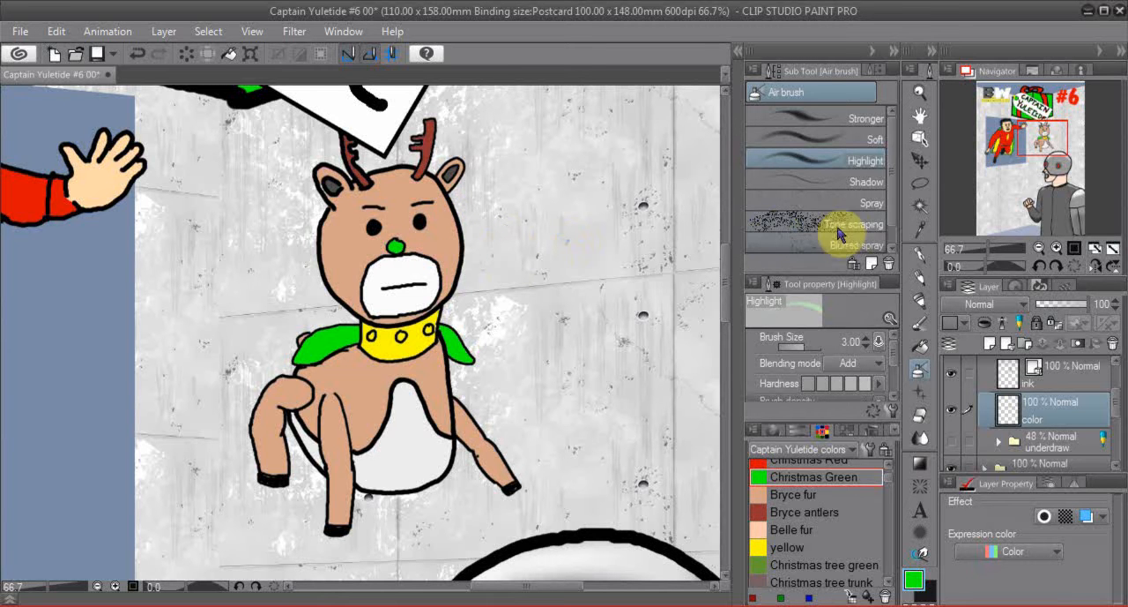
- Make a freehand lasso selection around the reindeer's green nose, redoing the first outline
click(921, 183)
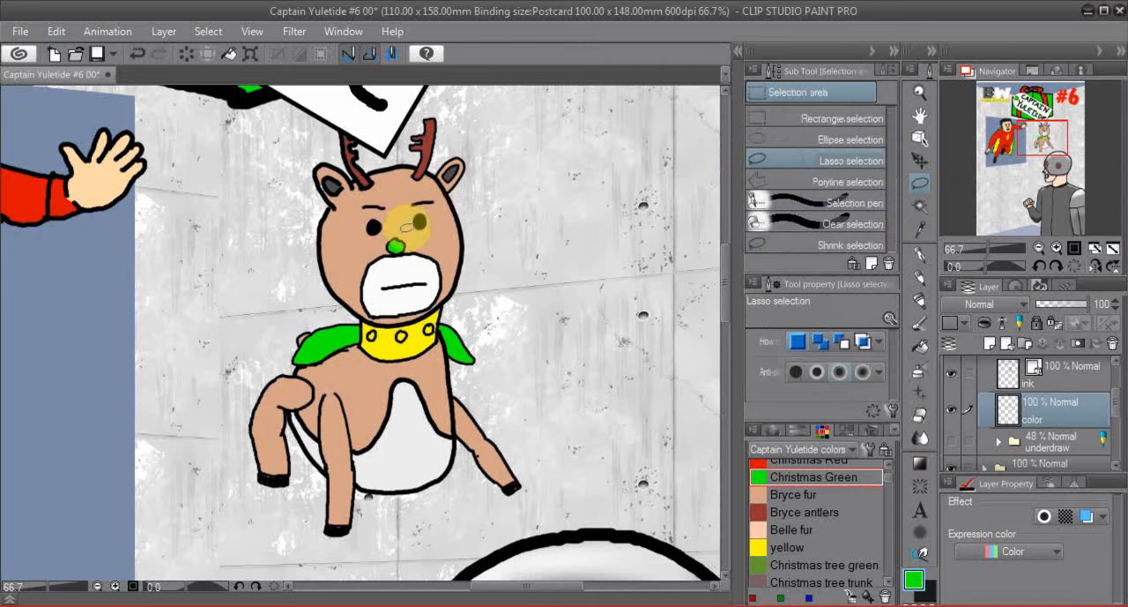
mouse_move(394, 231)
mouse_down()
mouse_move(381, 254)
mouse_move(394, 262)
mouse_move(416, 260)
mouse_move(395, 231)
mouse_up()
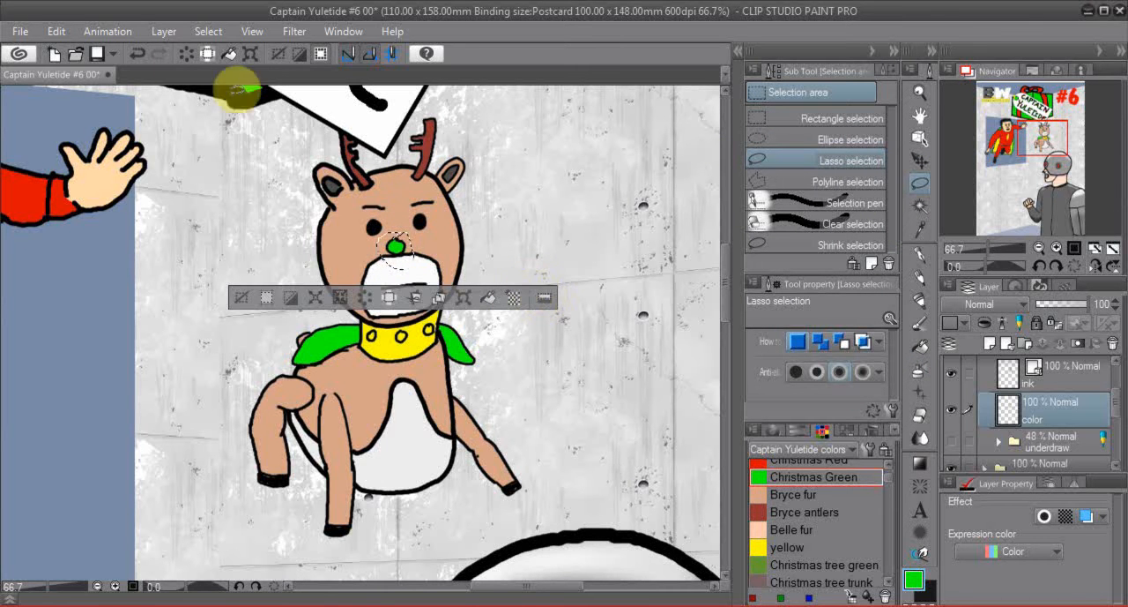
click(135, 54)
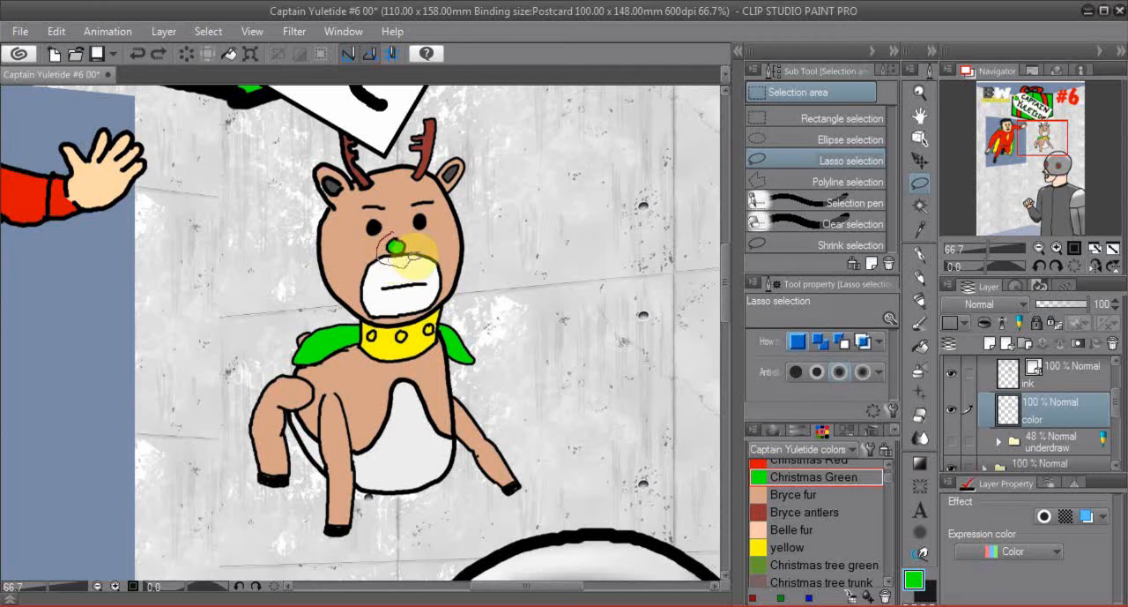
mouse_move(420, 254)
mouse_down()
mouse_move(405, 220)
mouse_move(386, 225)
mouse_move(412, 258)
mouse_up()
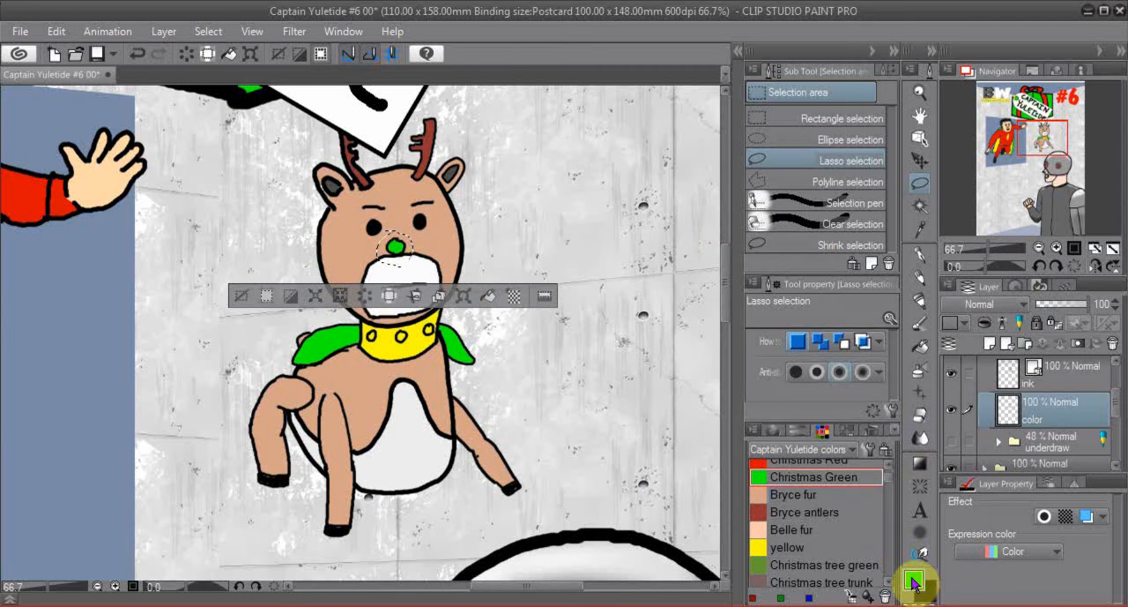
- Try the Glow with bright color auto action on the color layer and undo it, keeping the nose selection
click(1067, 284)
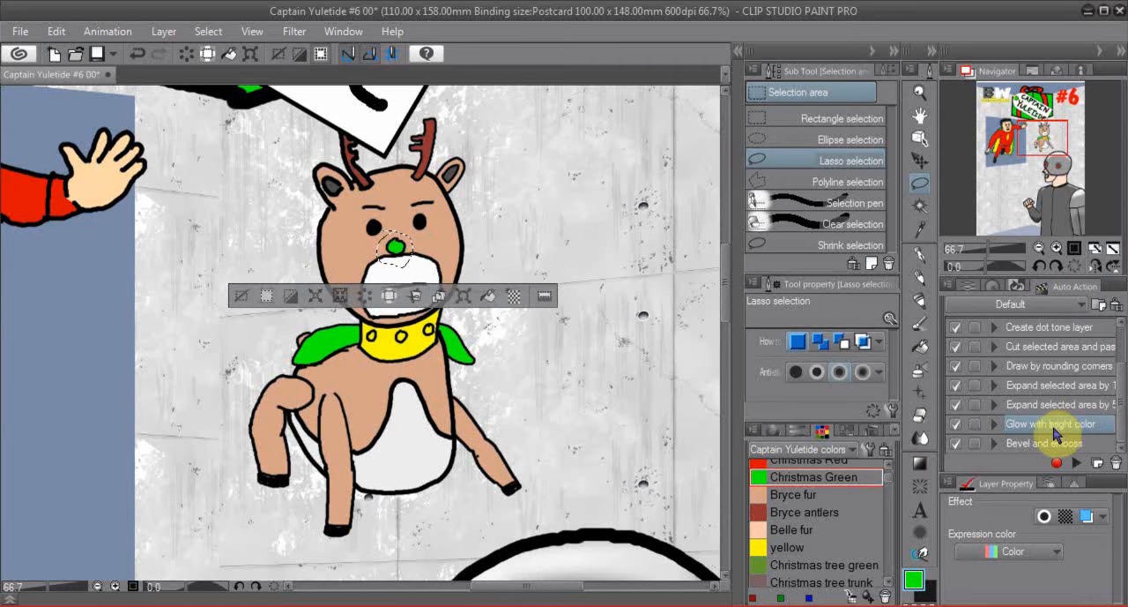
click(1077, 467)
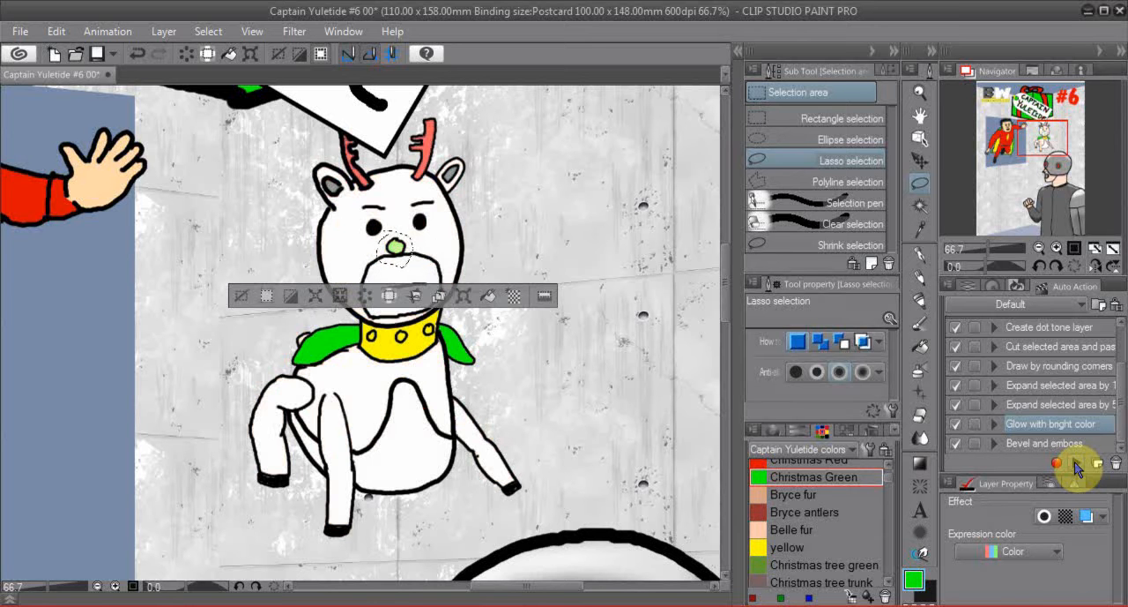
click(139, 54)
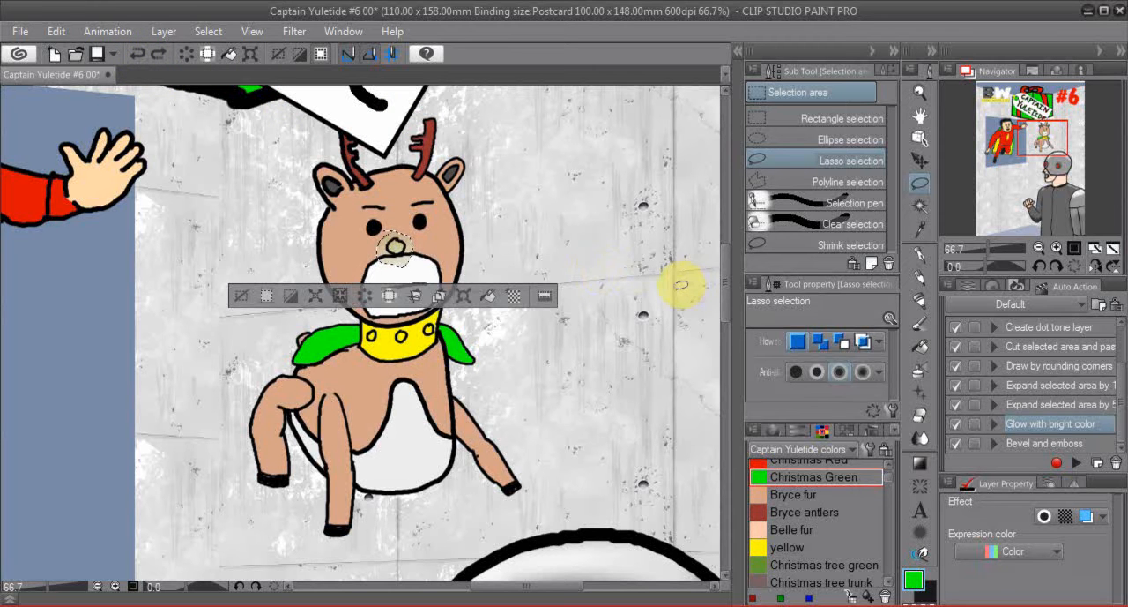
click(139, 55)
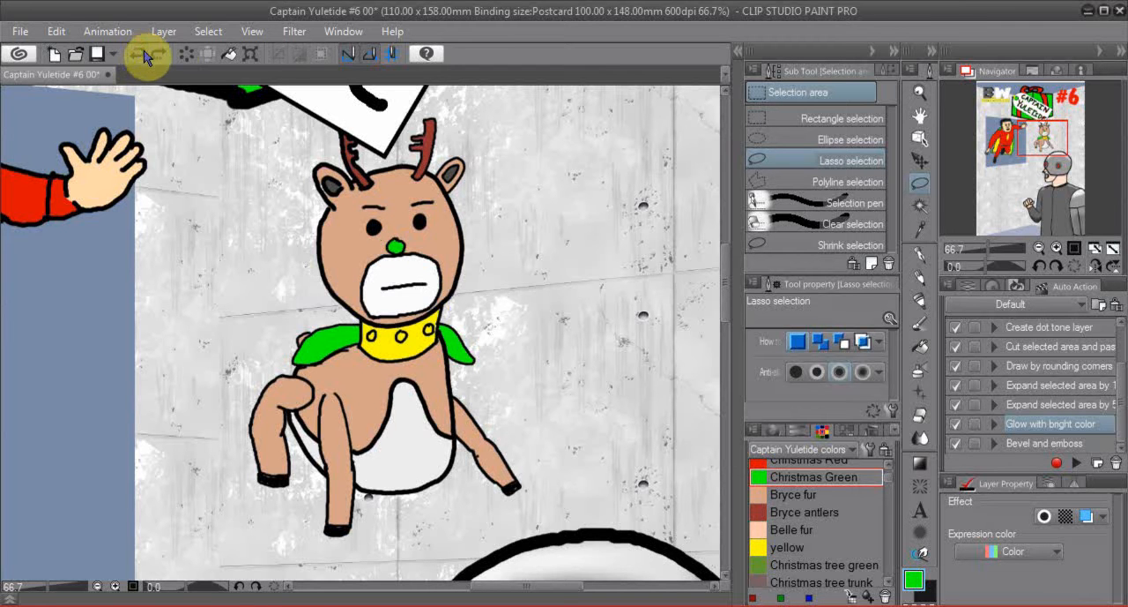
click(163, 55)
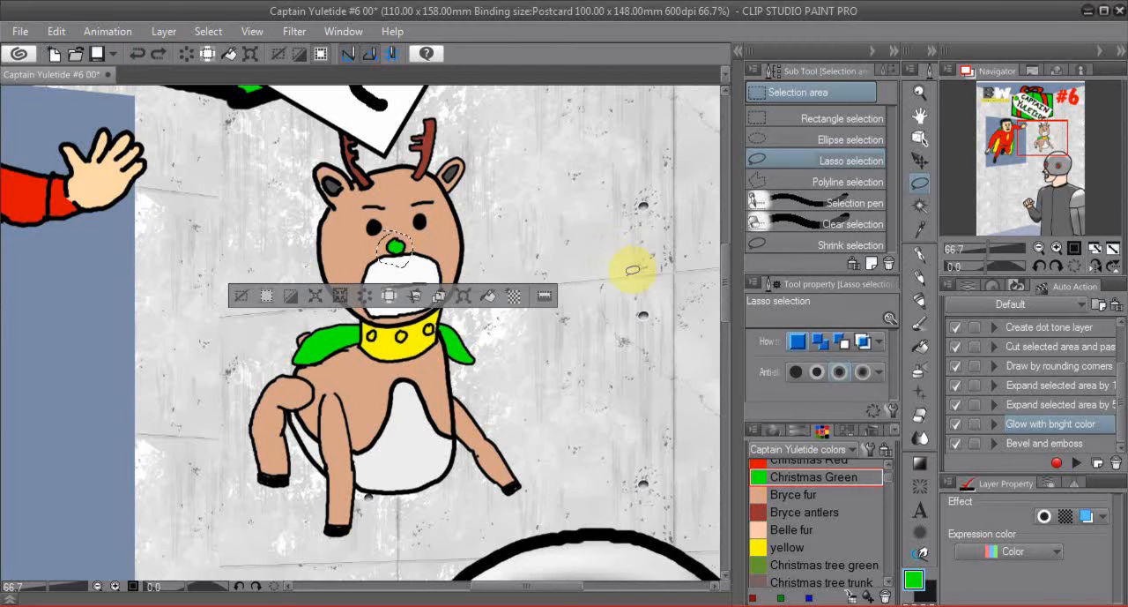
- Add a new raster layer above the color layer and fill the nose selection with Christmas Green
click(974, 288)
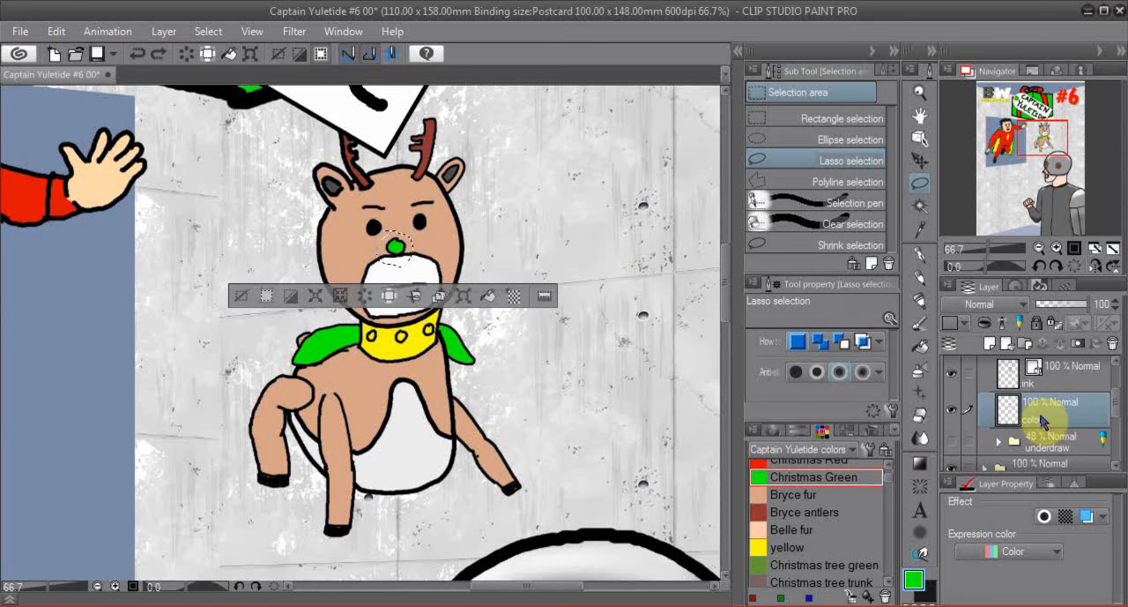
click(991, 343)
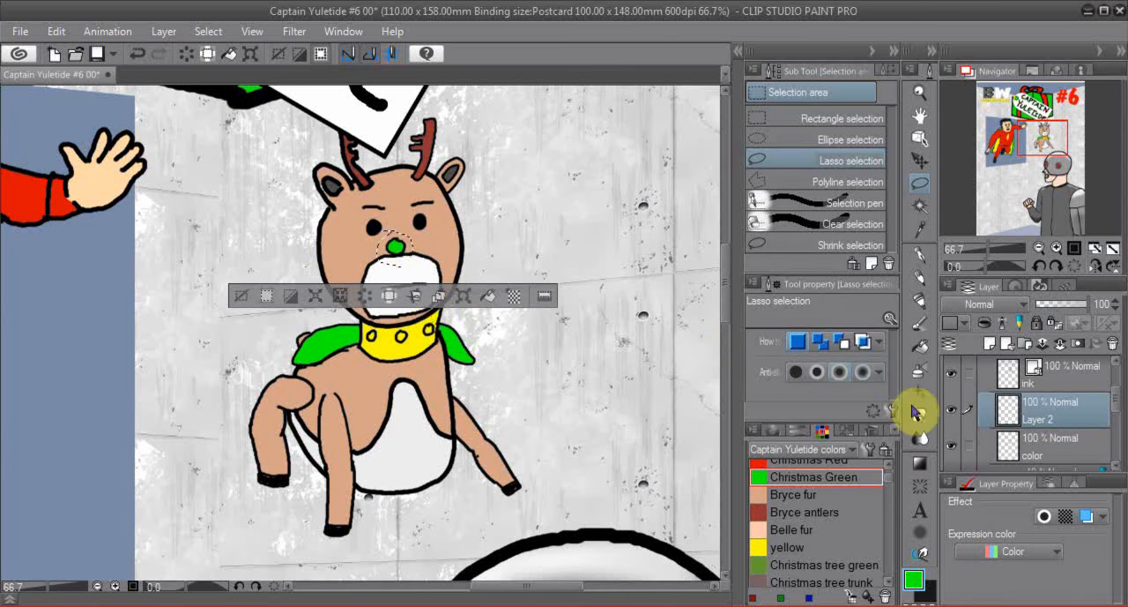
click(923, 348)
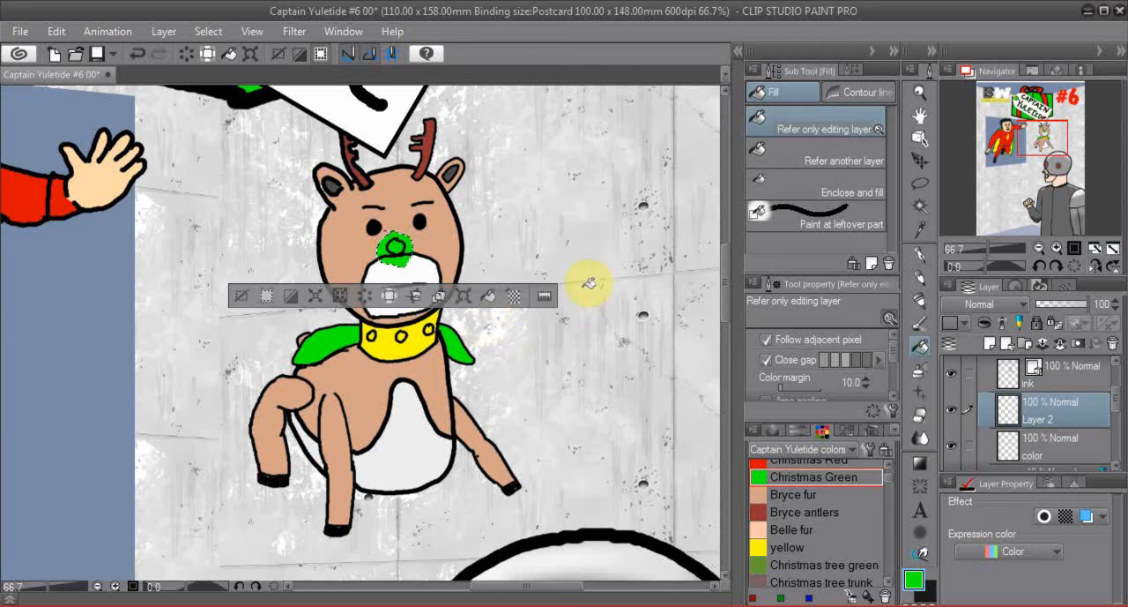
- Undo the green fill, try filling Layer 2 with the ink layer set as reference layer, and undo that too
click(967, 373)
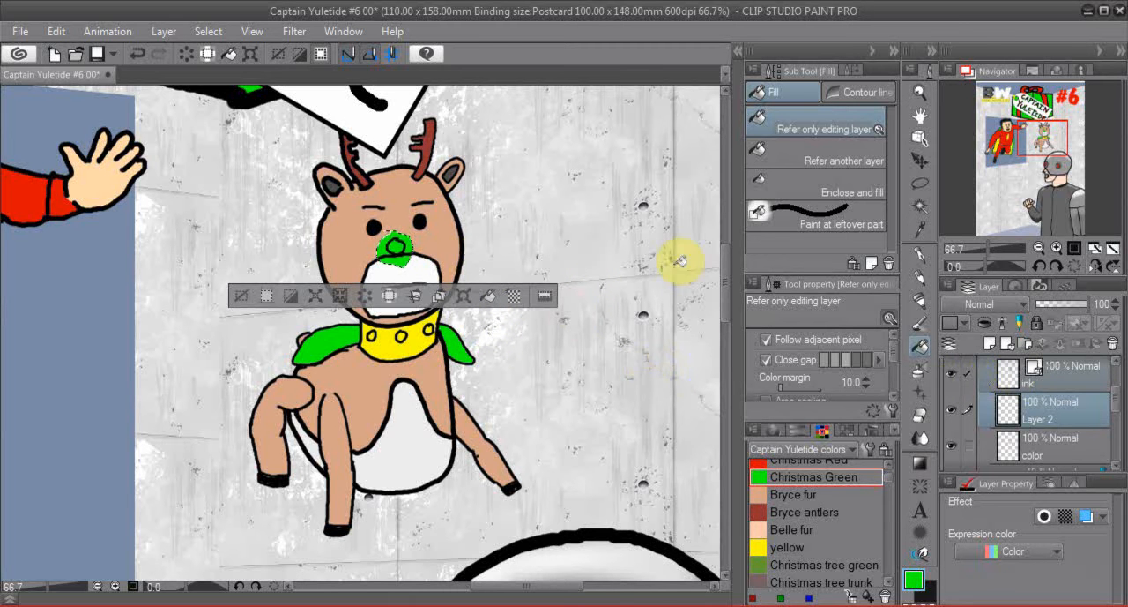
click(137, 53)
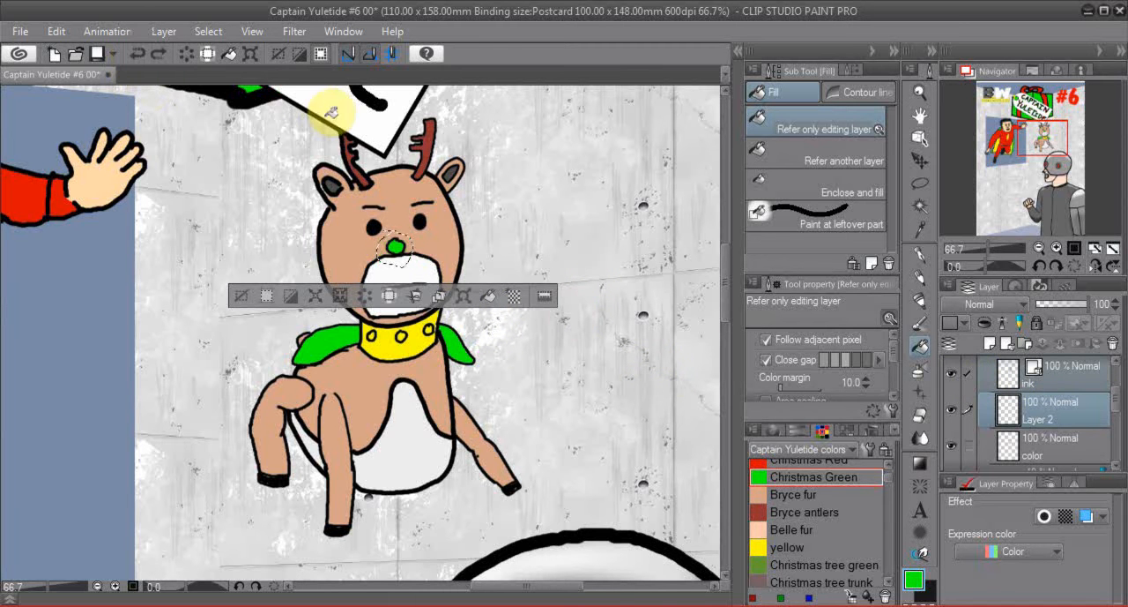
click(1065, 372)
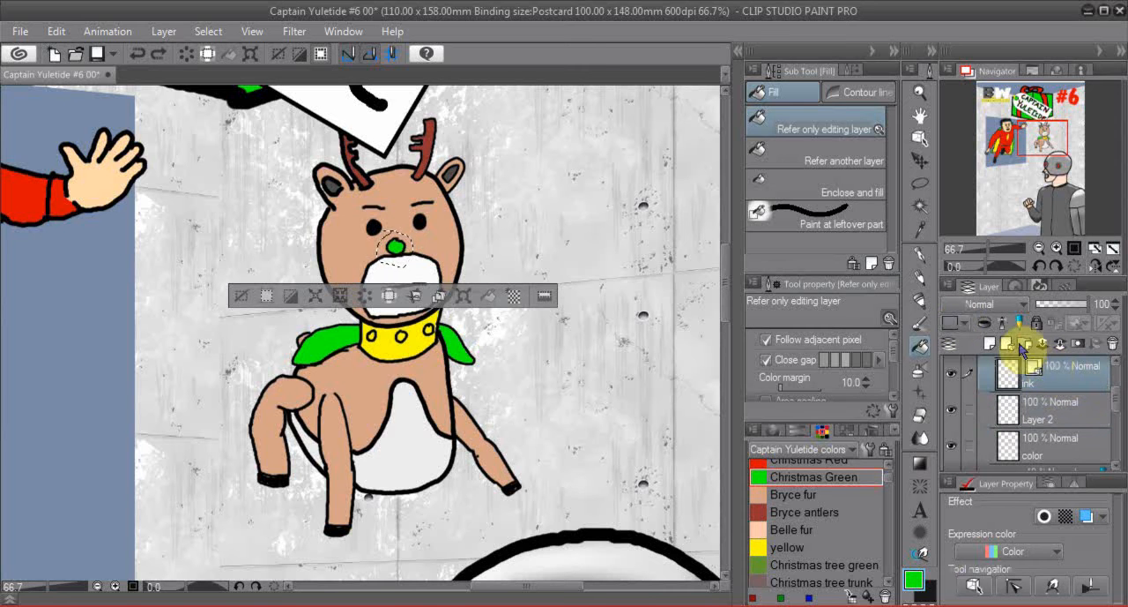
click(1004, 322)
click(1045, 411)
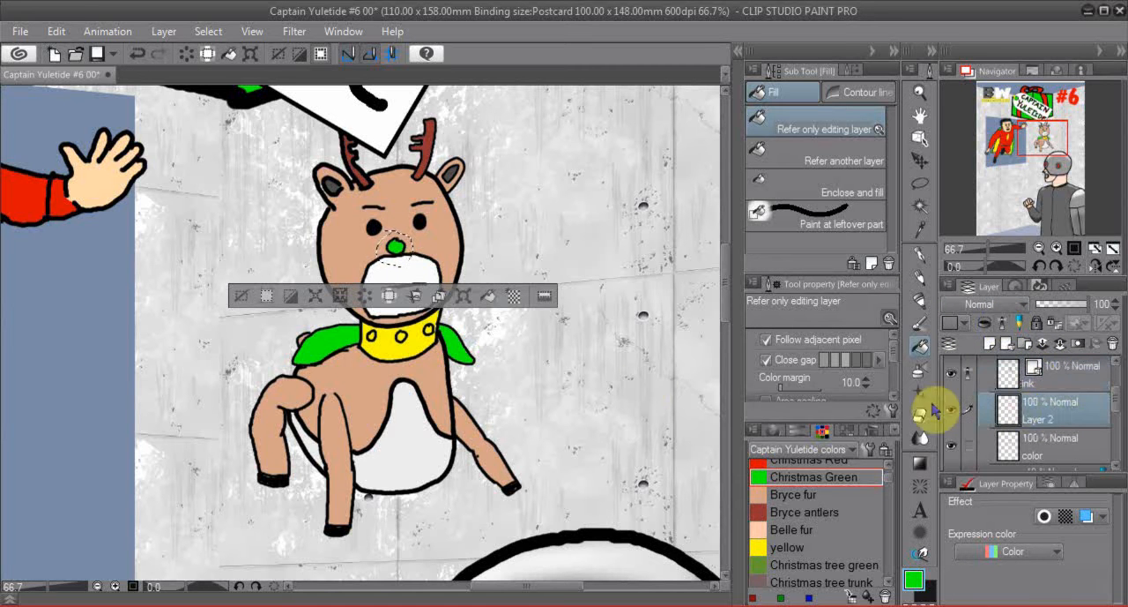
click(408, 244)
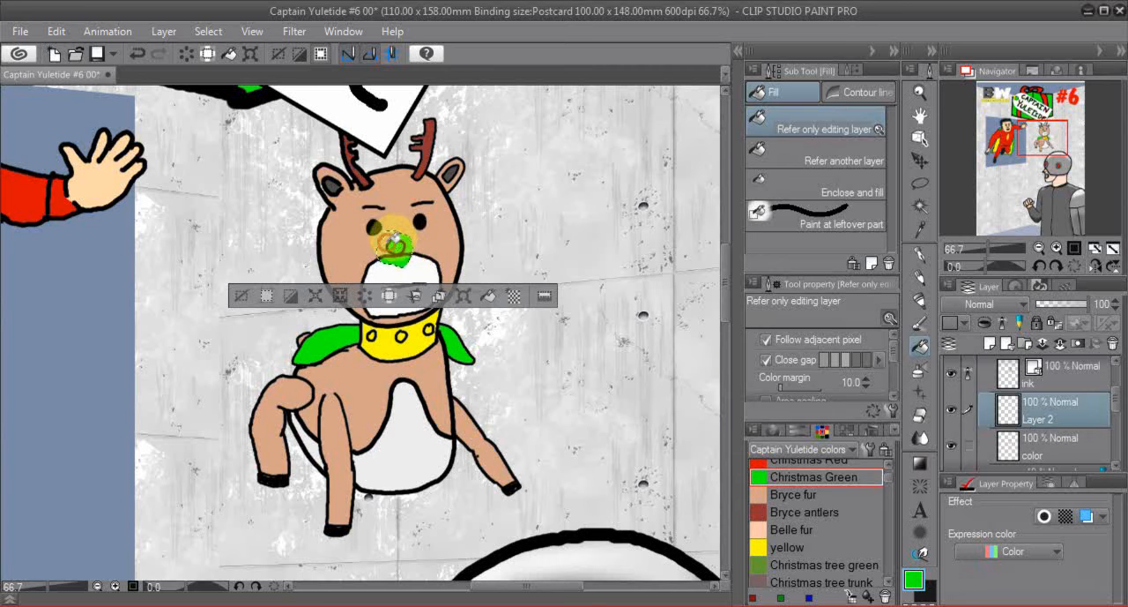
click(138, 56)
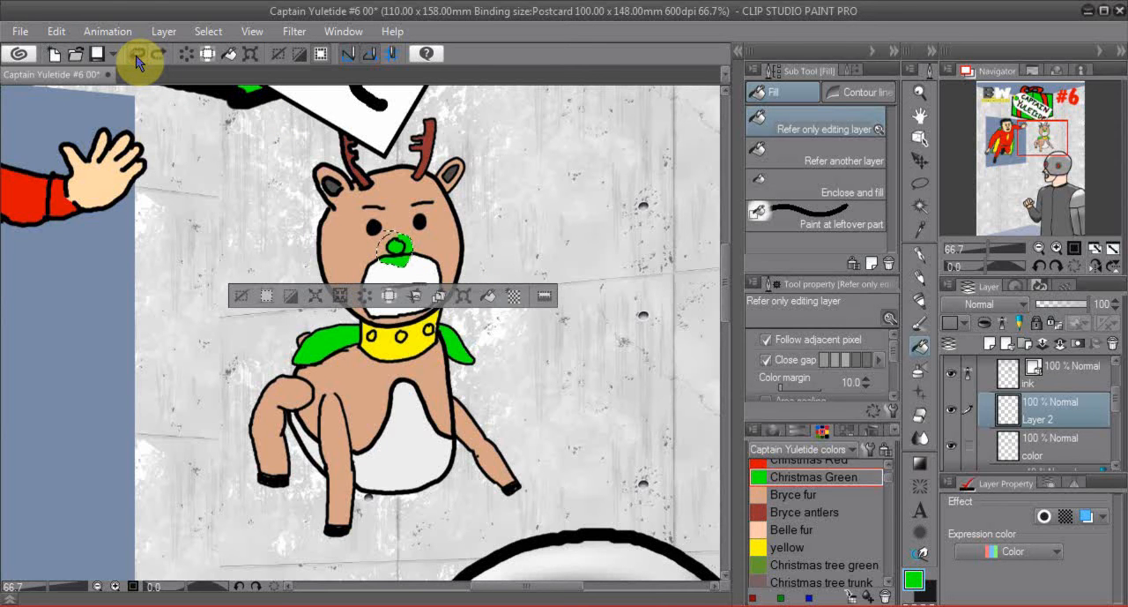
click(138, 52)
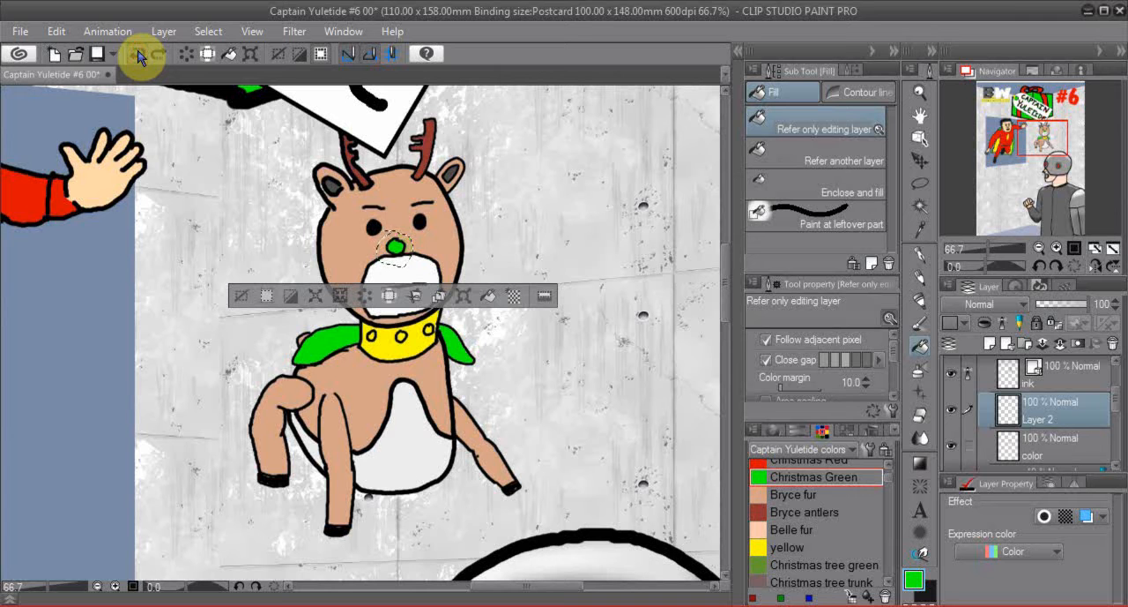
- Fill the nose selection with Christmas Green on Layer 2 and move that layer above the ink layer
click(1045, 377)
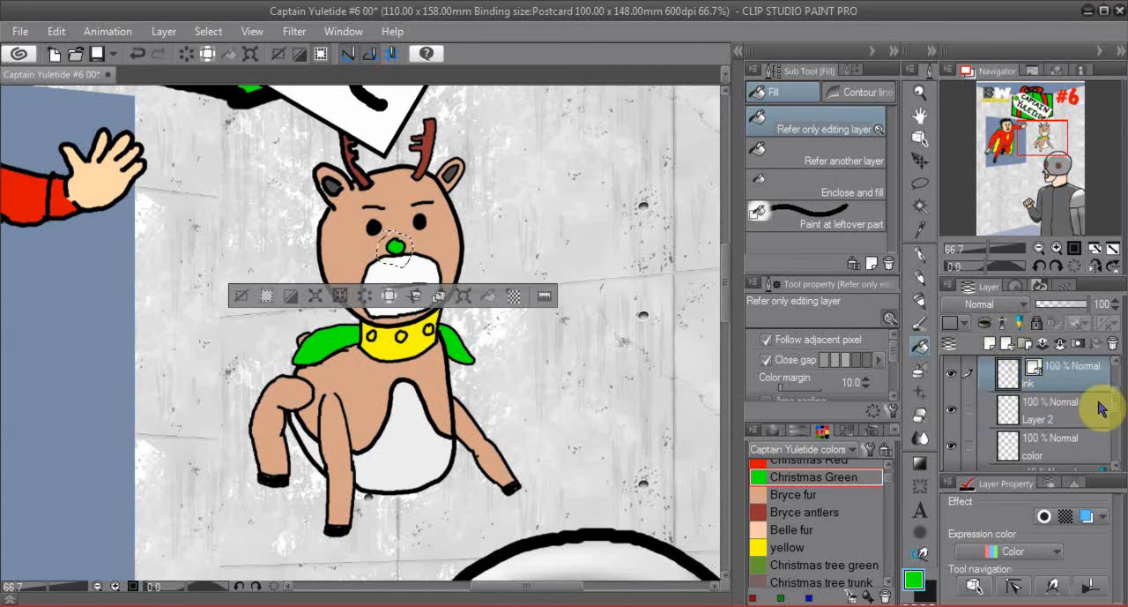
click(1058, 402)
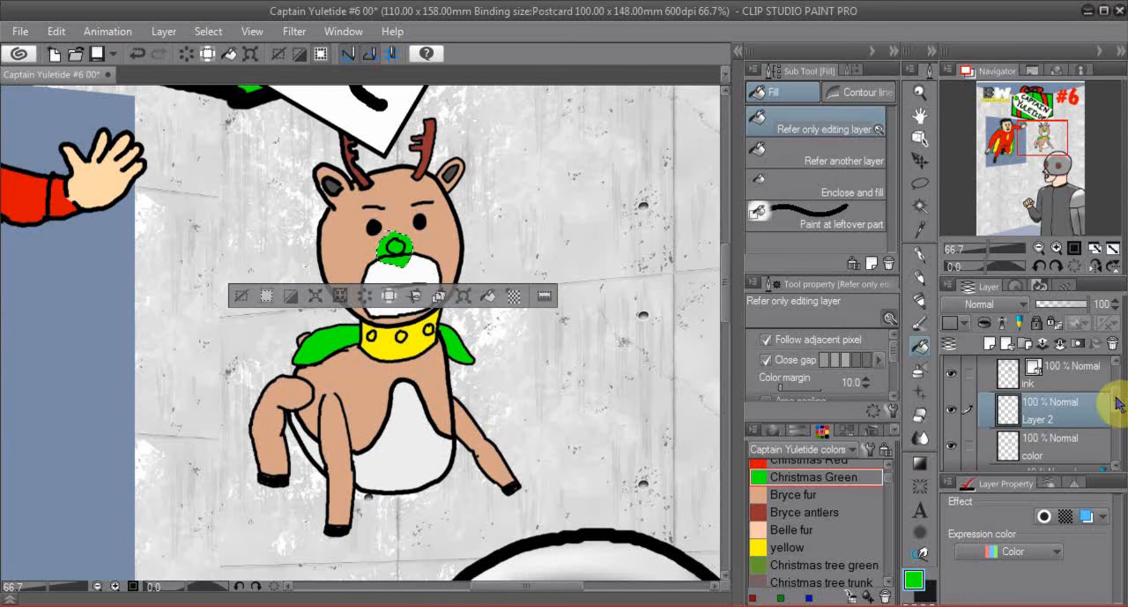
drag(1117, 398, 1114, 388)
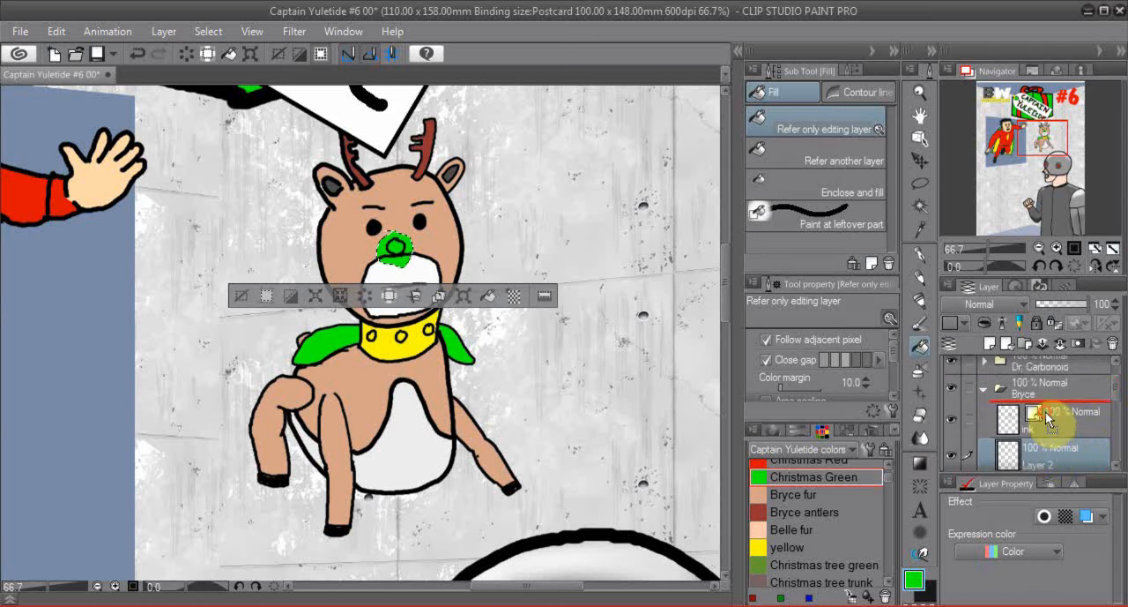
drag(1047, 421, 1049, 422)
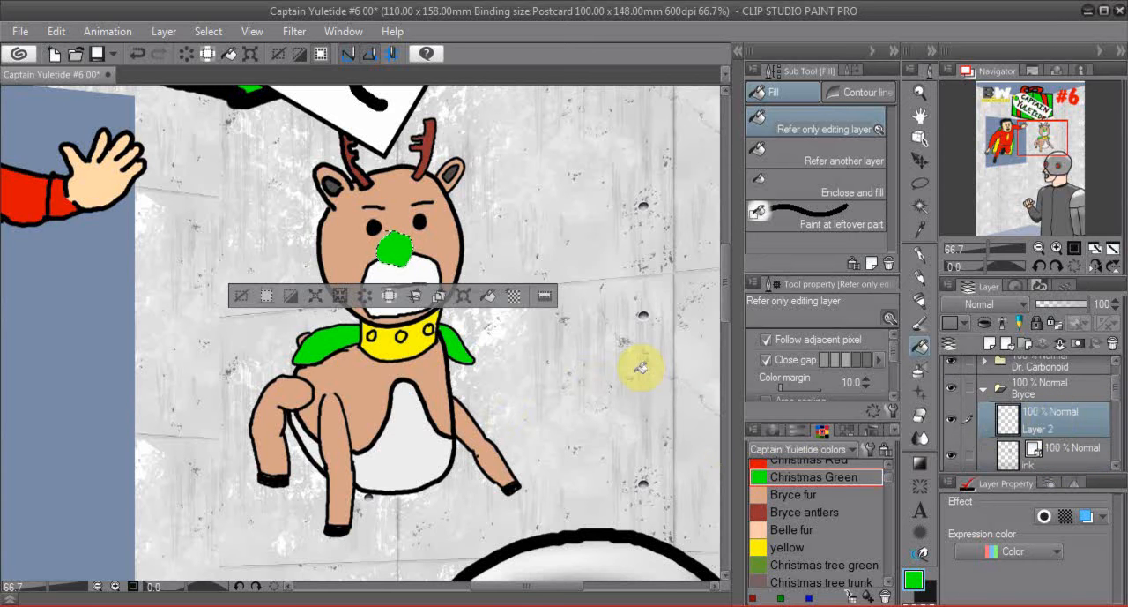
- Run the Glow with bright color auto action on Layer 2 and return to the layer list
click(1046, 285)
click(1076, 462)
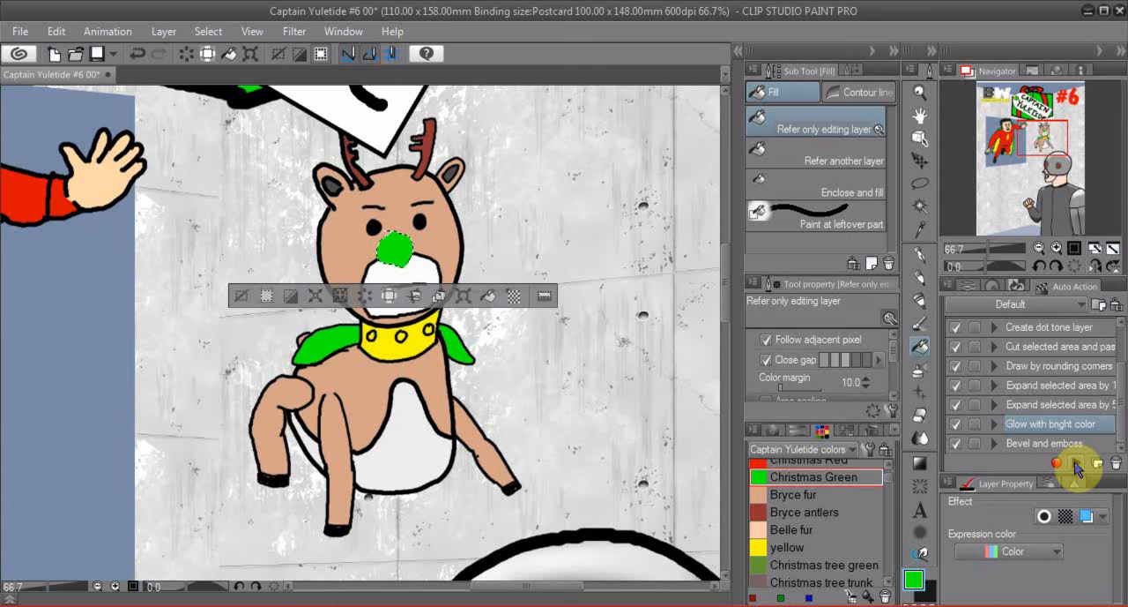
click(972, 288)
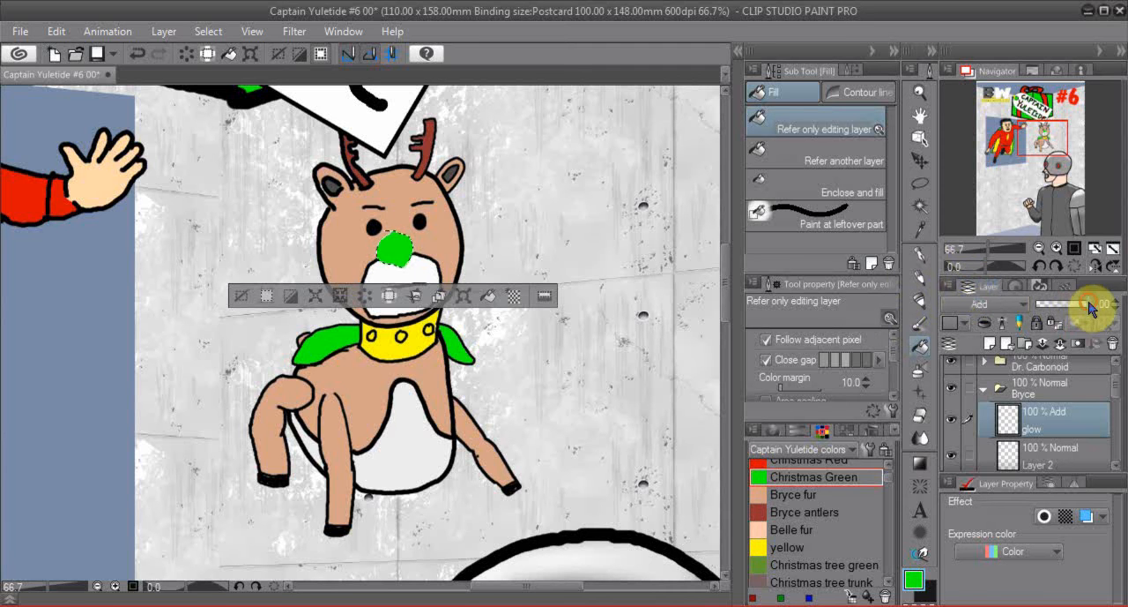
mouse_move(1091, 304)
mouse_down()
mouse_move(1053, 305)
mouse_move(1097, 306)
mouse_up()
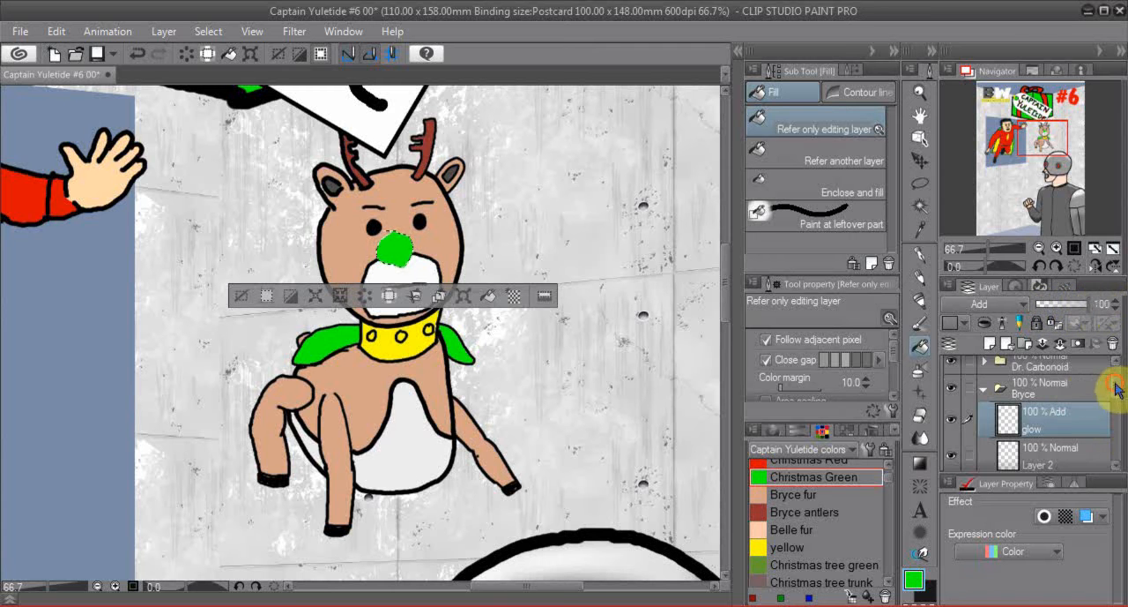
- Select the glow layer together with Layer 2 and lower their opacity to 50%
scroll(1115, 406, down, 2)
scroll(1115, 405, up, 1)
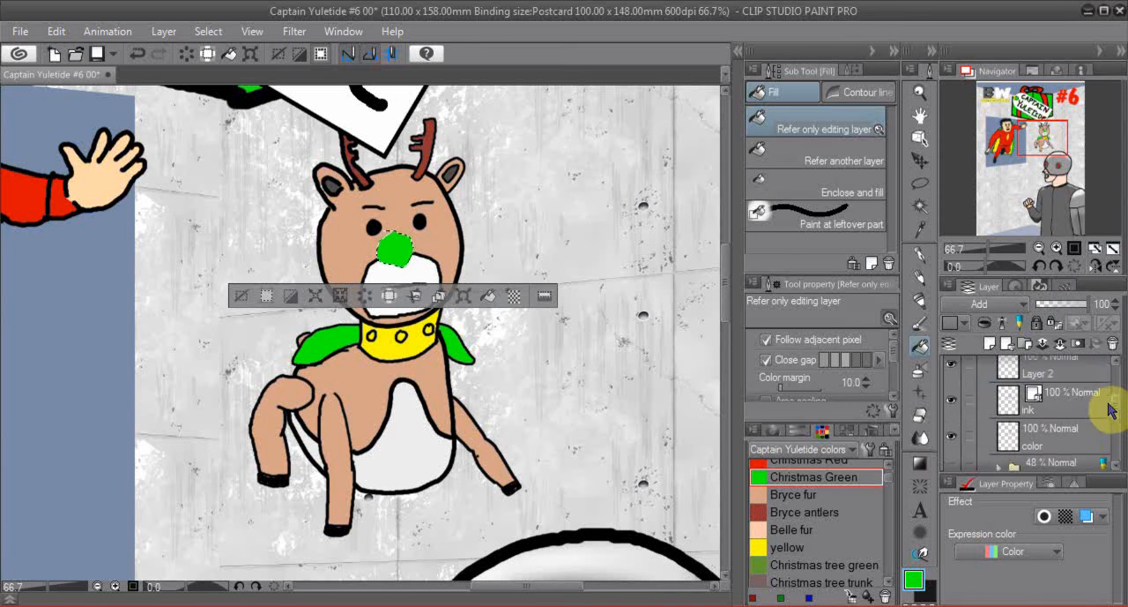
click(1048, 426)
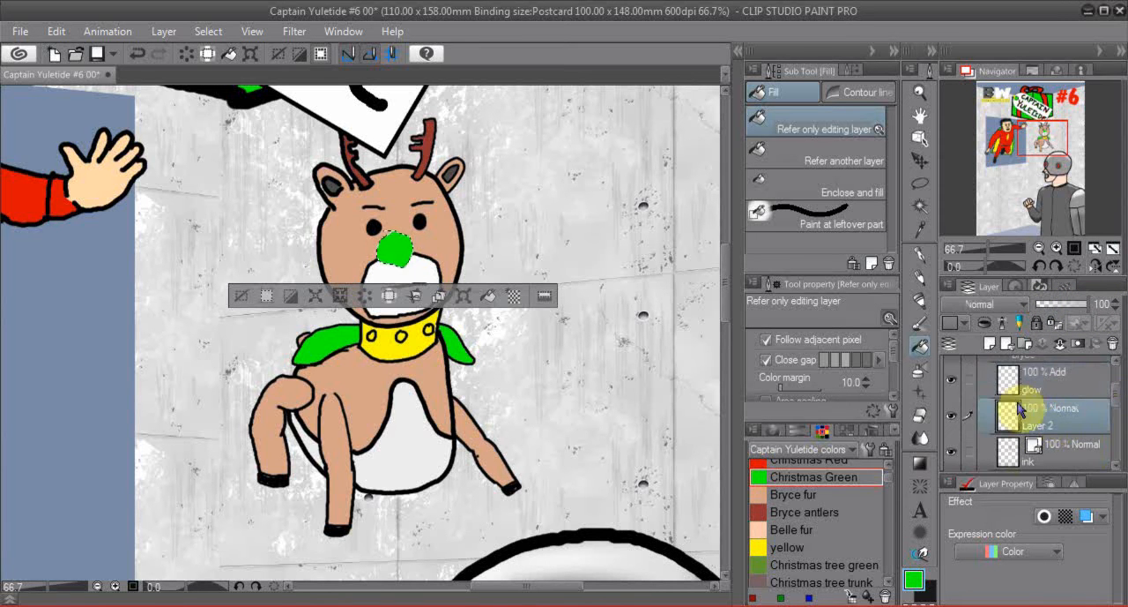
click(1081, 306)
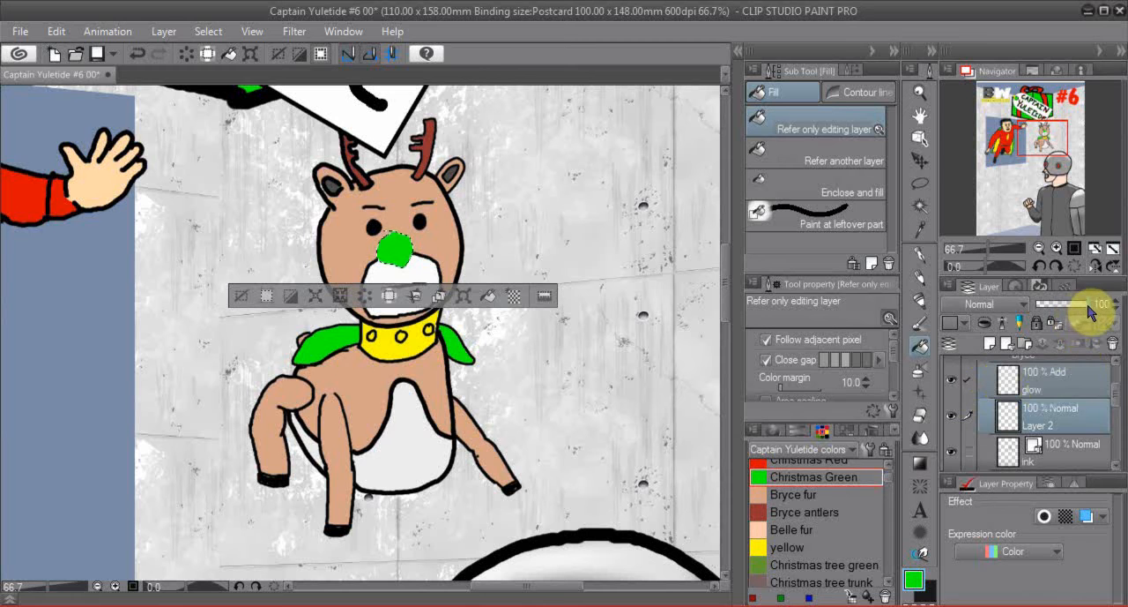
mouse_move(1080, 306)
mouse_down()
mouse_move(1060, 310)
mouse_move(1077, 311)
mouse_up()
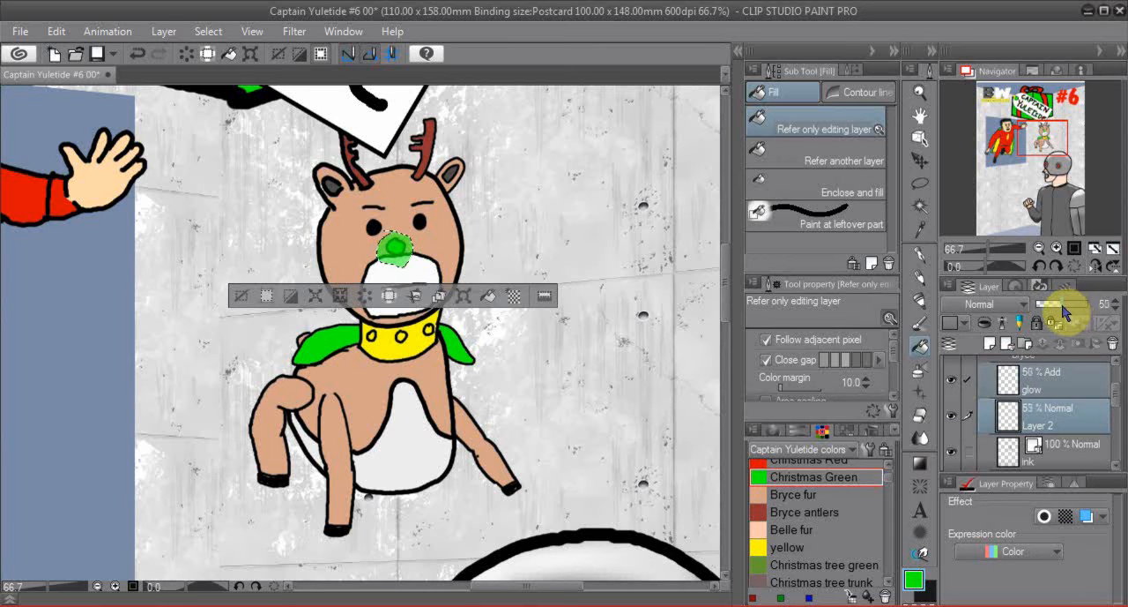
- Try merging the glow layer with Layer 2, and undo both the merge and the opacity change
right_click(1045, 427)
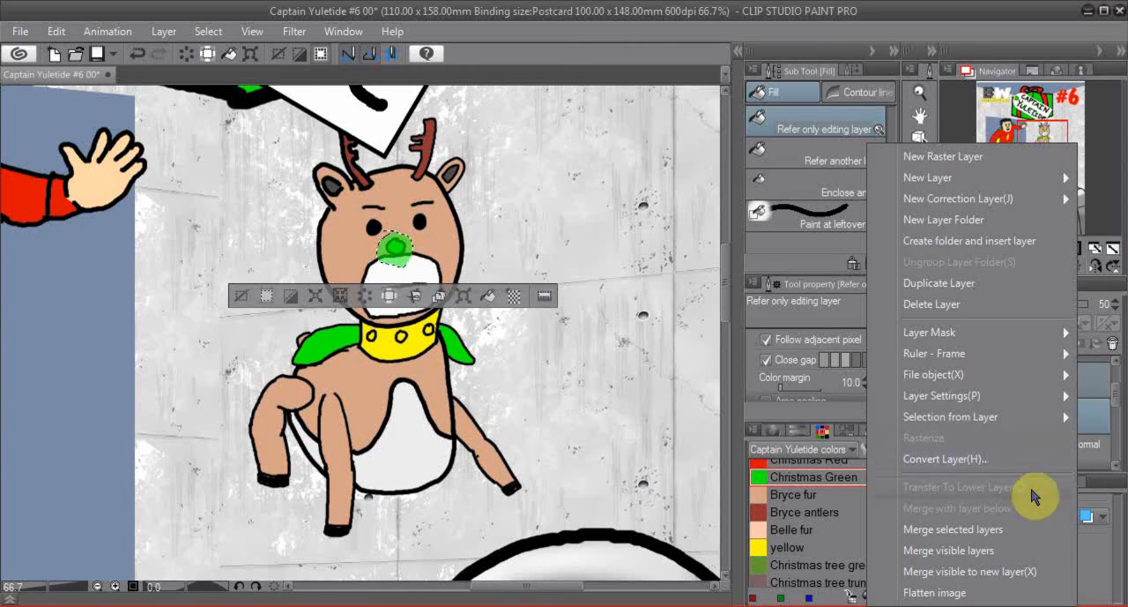
click(985, 529)
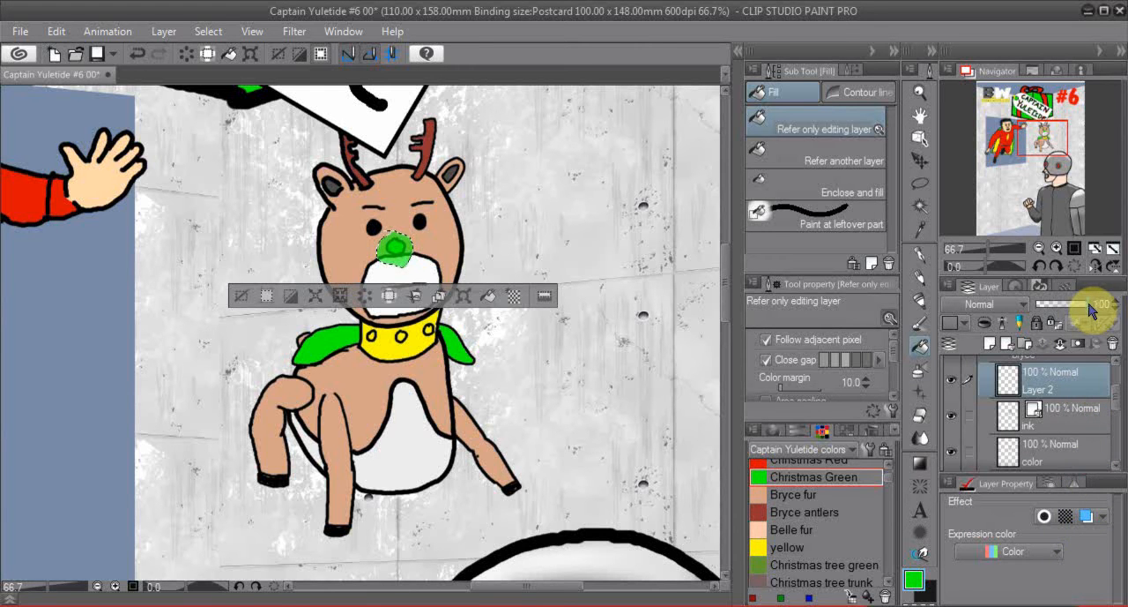
mouse_move(1090, 309)
mouse_down()
mouse_move(1057, 309)
mouse_move(1098, 308)
mouse_up()
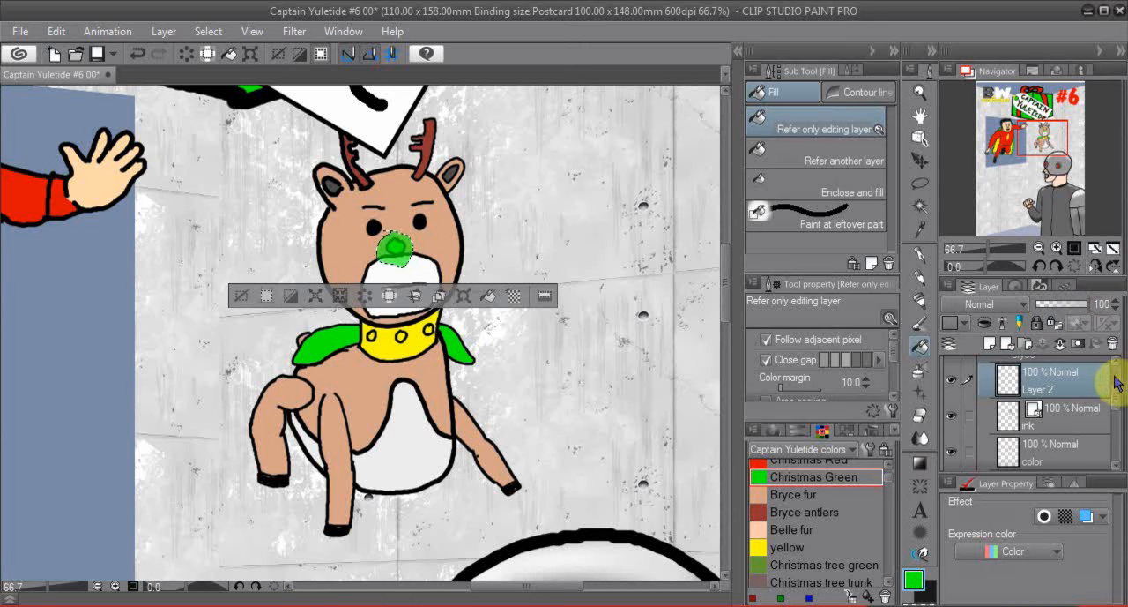
click(137, 55)
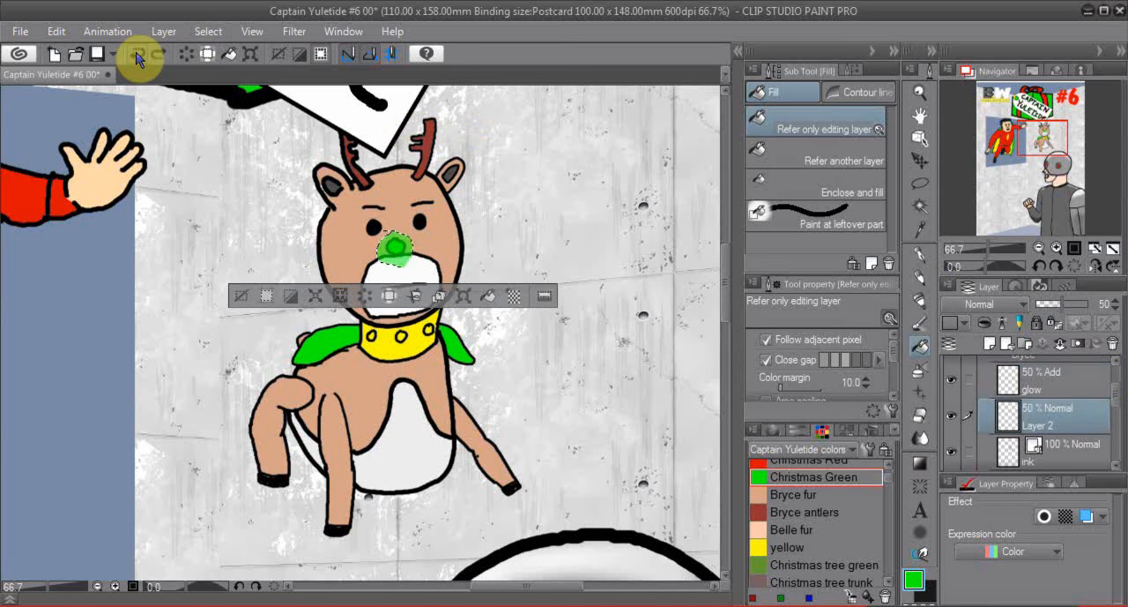
click(136, 55)
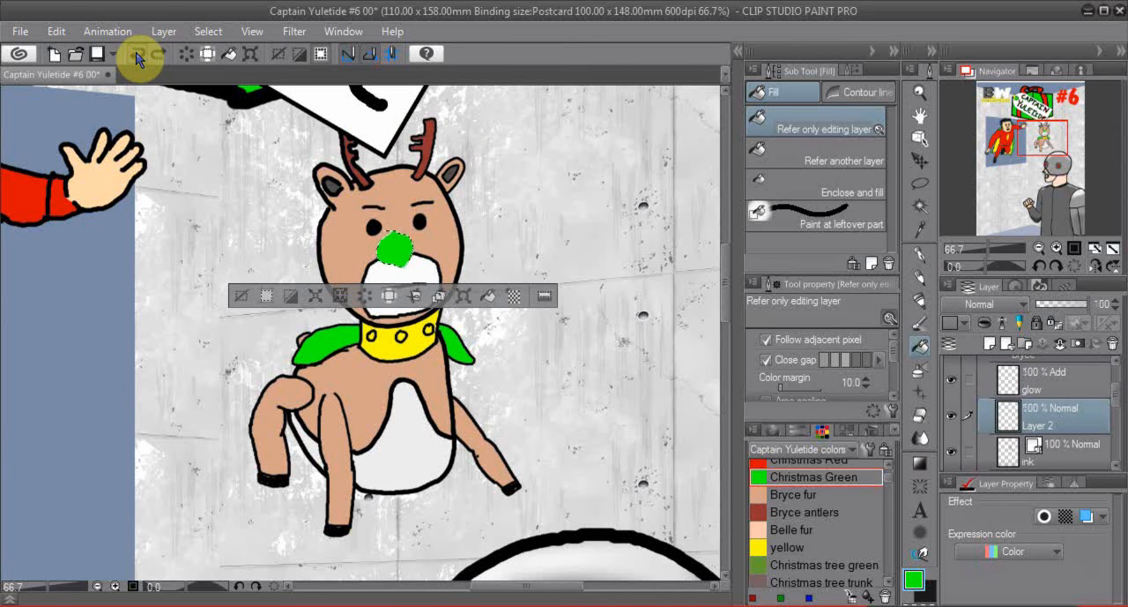
- Merge the glow layer and Layer 2 as selected layers
click(967, 381)
right_click(1088, 410)
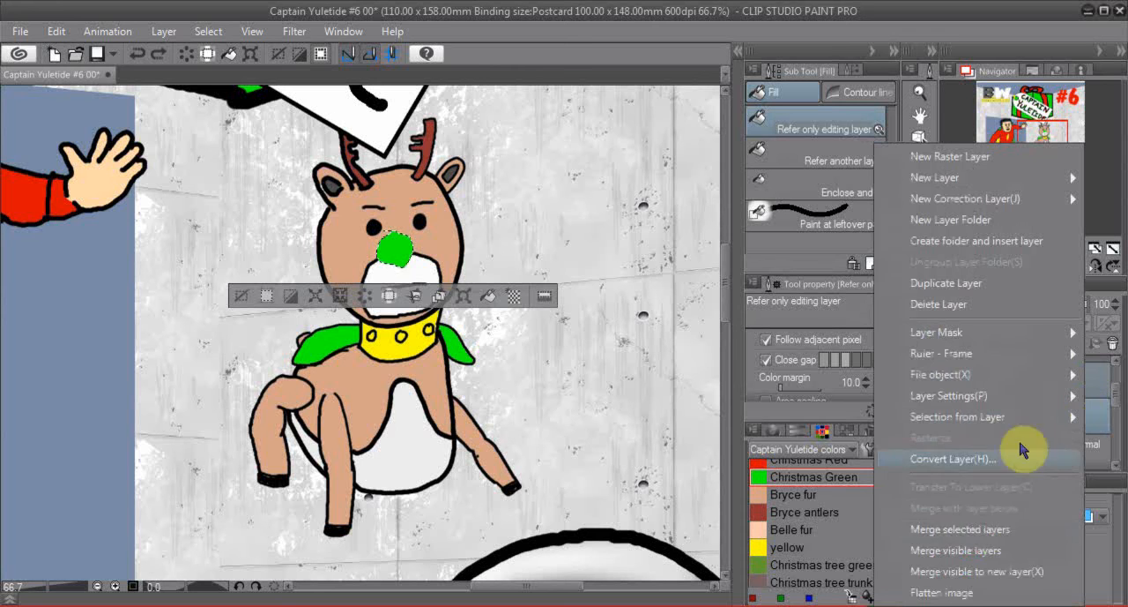
click(988, 531)
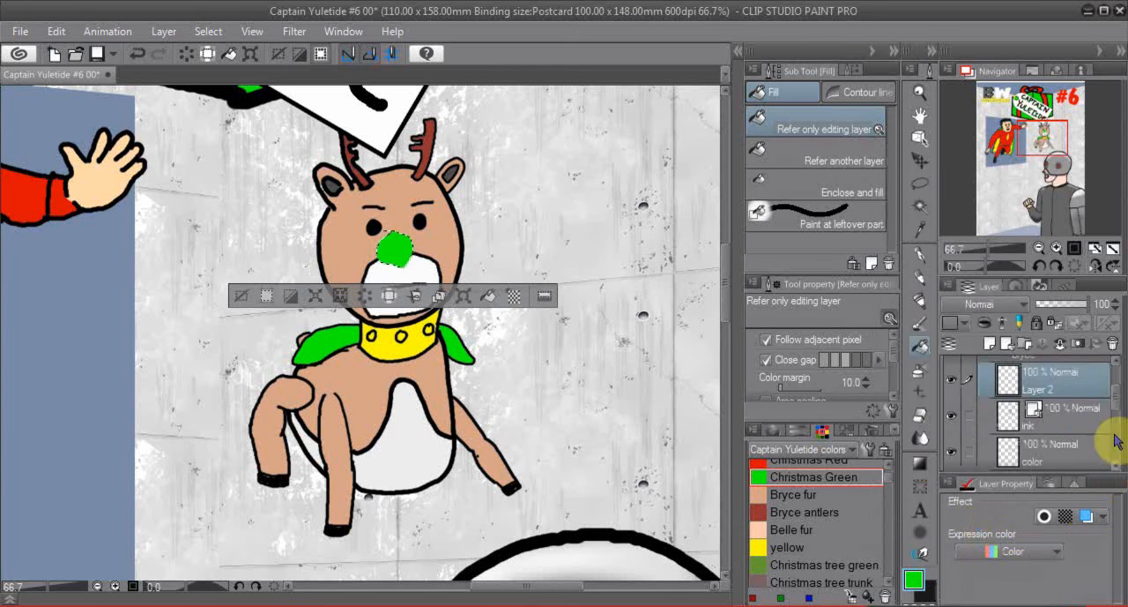
- Lower the merged Layer 2's opacity to 55% and clear the nose selection
drag(1090, 317, 1074, 317)
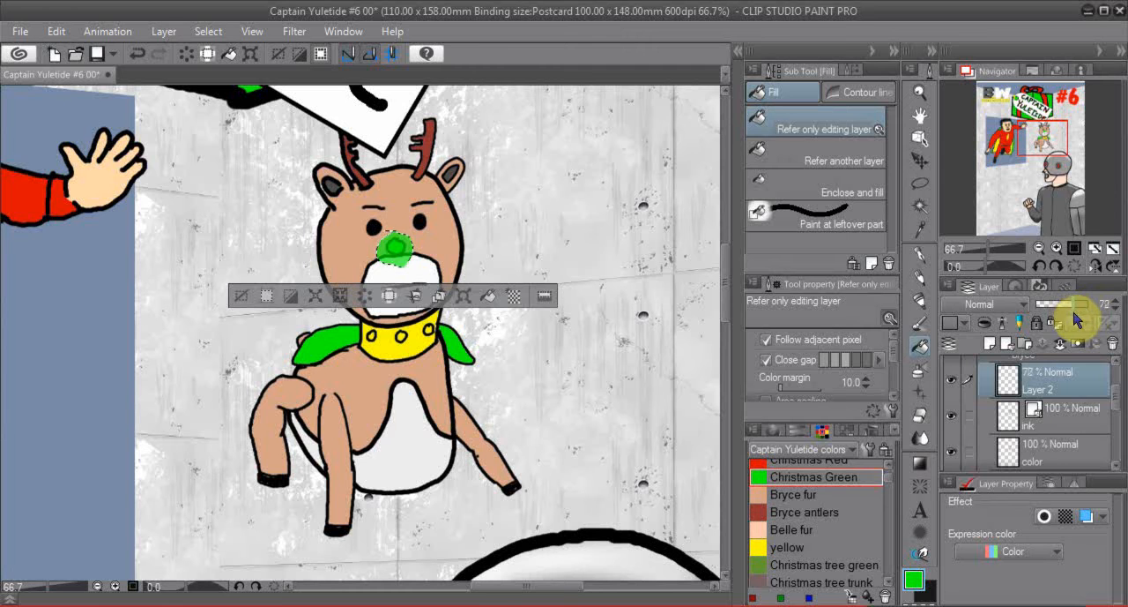
mouse_move(1073, 318)
mouse_down()
mouse_move(1036, 318)
mouse_move(1070, 310)
mouse_move(1061, 310)
mouse_up()
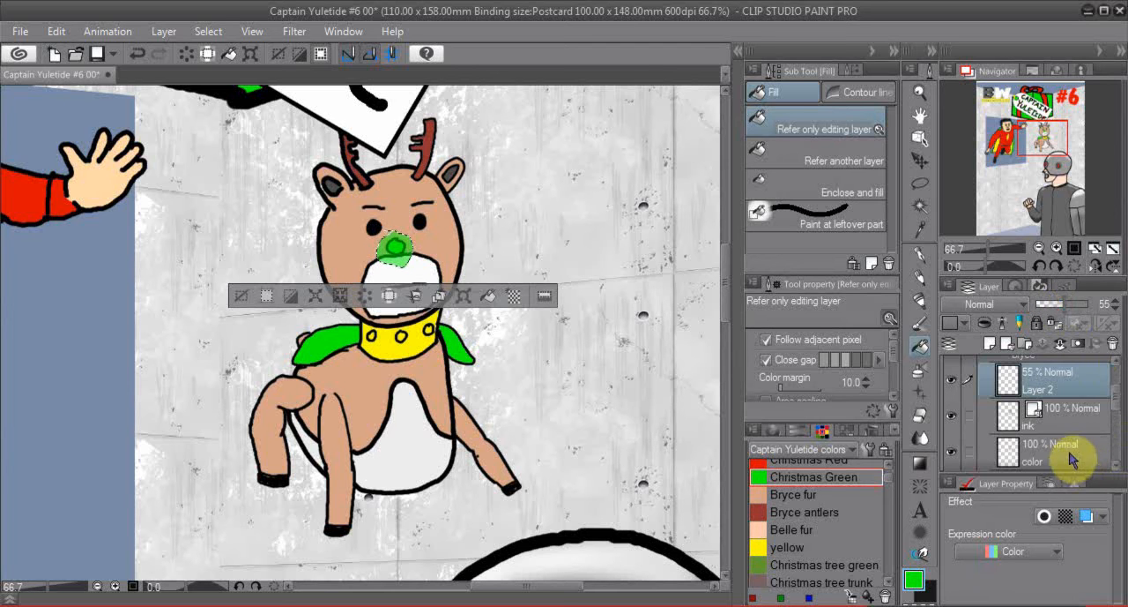
click(241, 295)
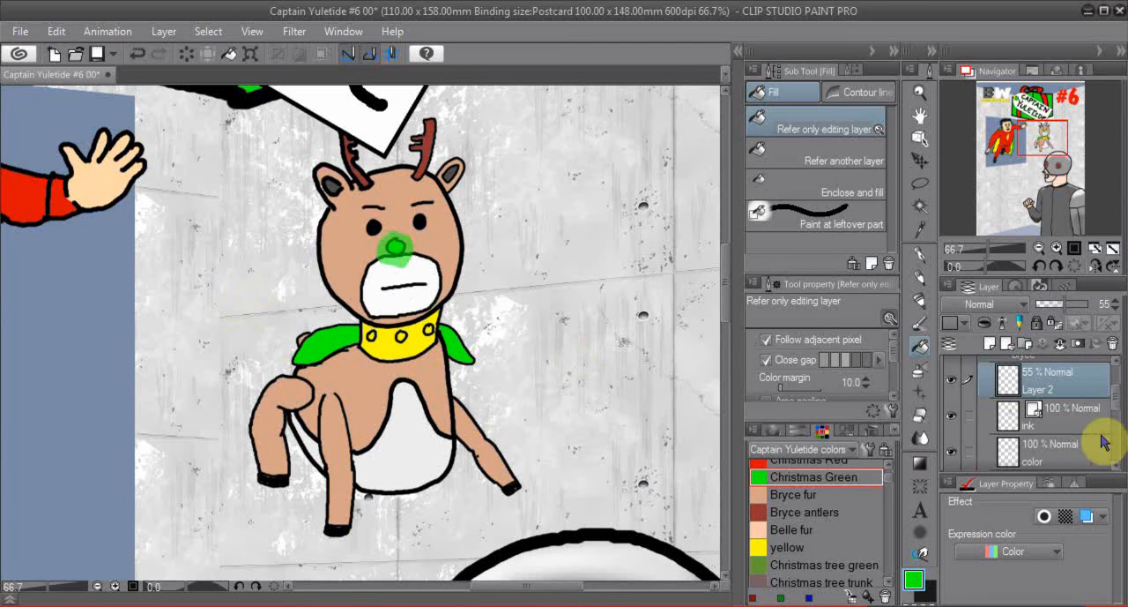
- Airbrush a soft Christmas Green halo around the reindeer's nose on its color layer using the Highlight brush
click(1079, 452)
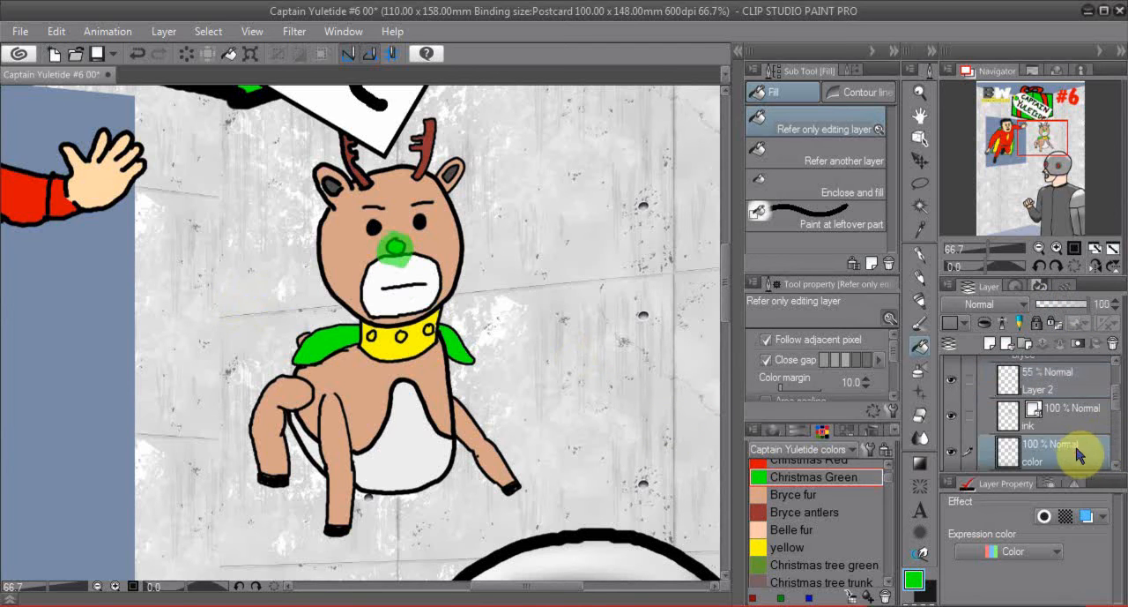
click(919, 370)
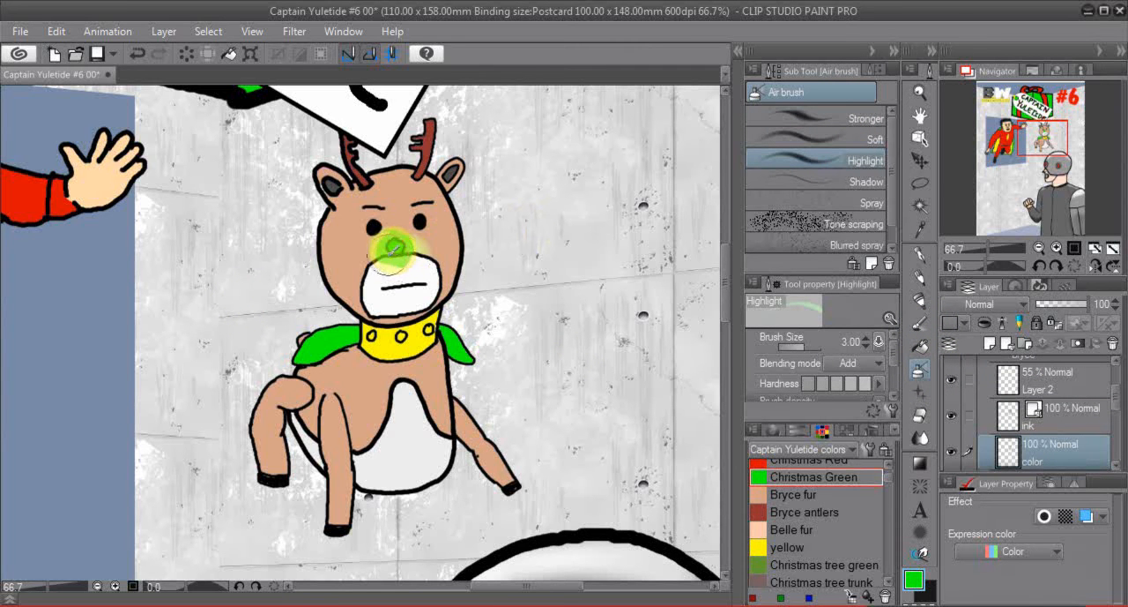
mouse_move(375, 245)
mouse_down()
mouse_move(391, 239)
mouse_move(390, 252)
mouse_up()
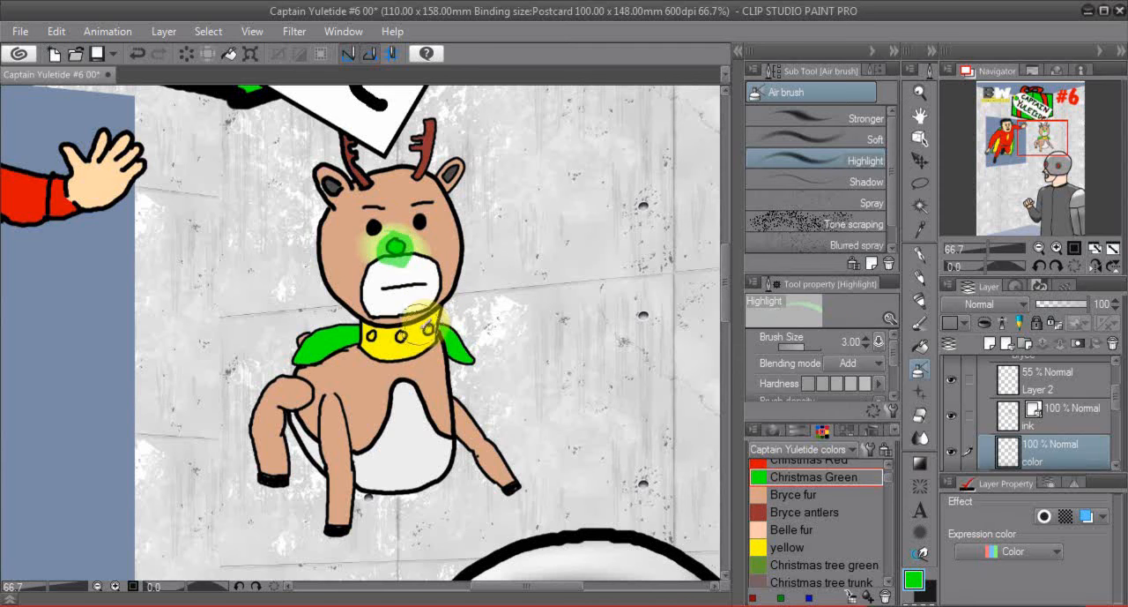
mouse_move(393, 247)
mouse_down()
mouse_move(379, 255)
mouse_move(399, 251)
mouse_up()
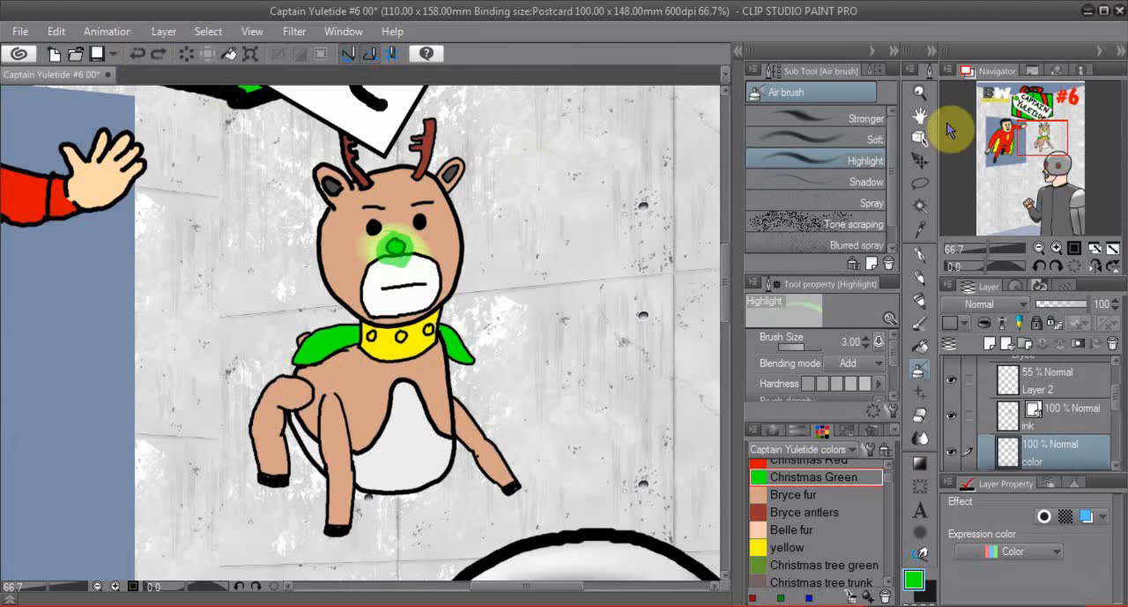
- Open the Dr. Carbonoid folder and auto-select the front eye's red area on his color layer
mouse_move(1042, 140)
mouse_down()
mouse_move(1066, 183)
mouse_move(1060, 194)
mouse_move(1056, 167)
mouse_up()
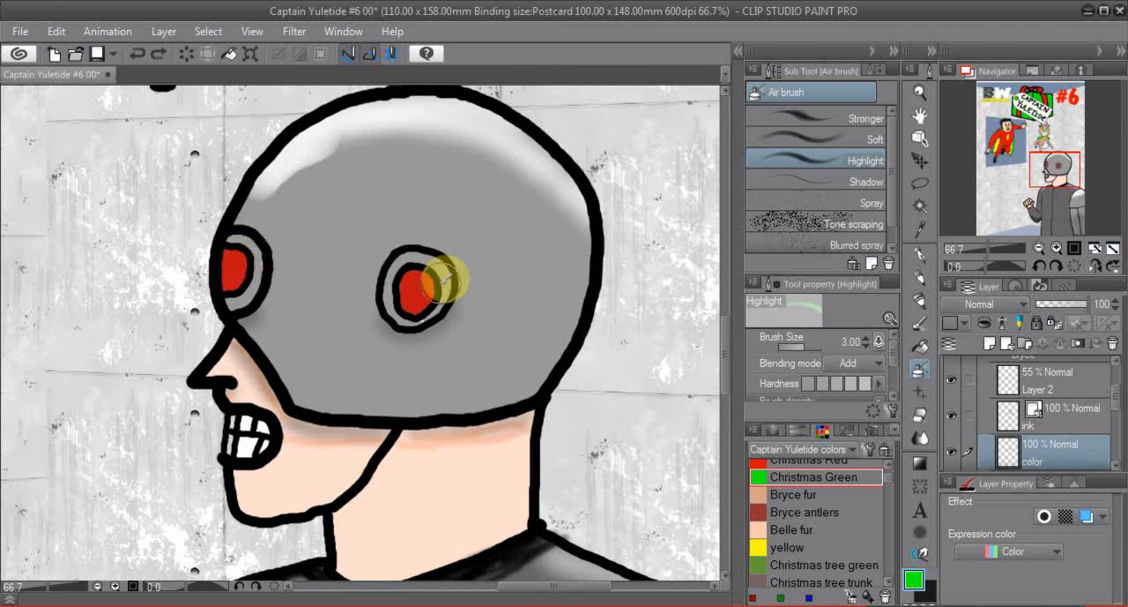
scroll(1108, 373, up, 2)
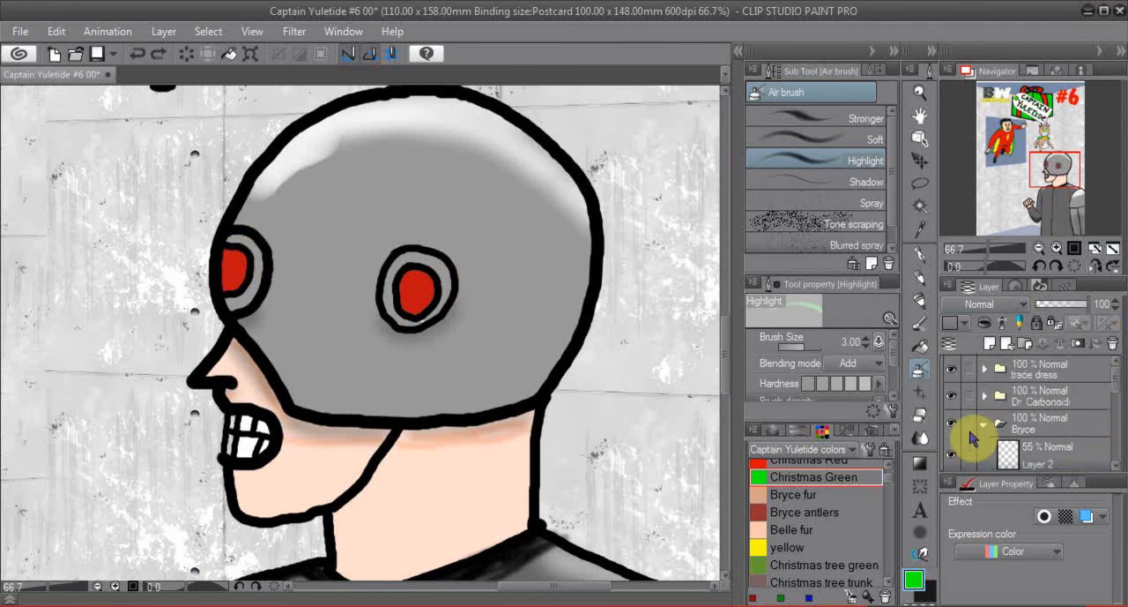
click(981, 423)
click(983, 393)
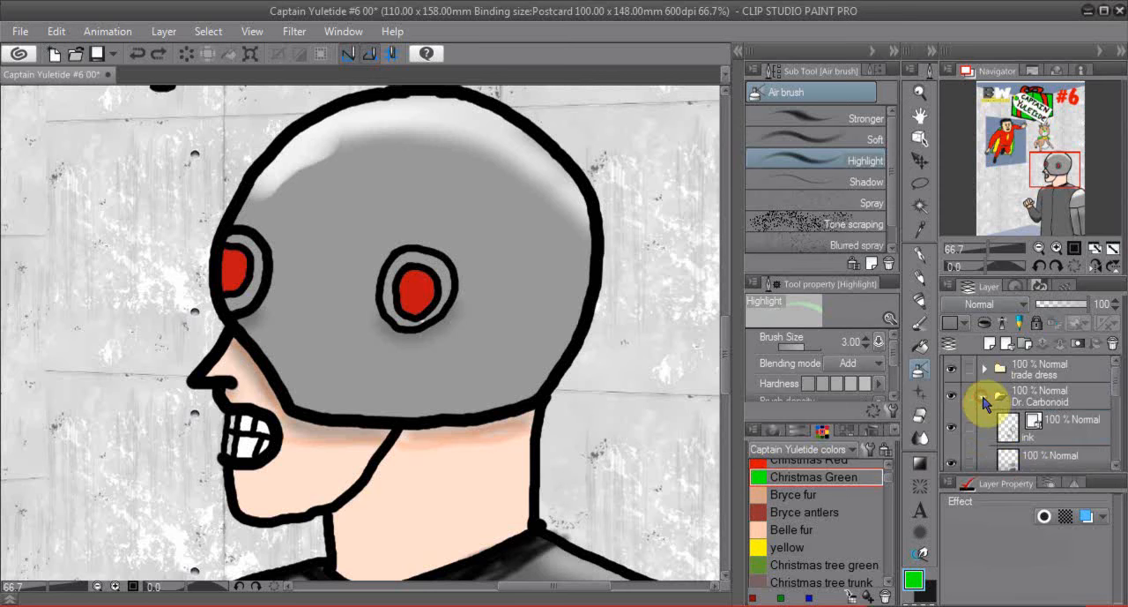
click(1070, 455)
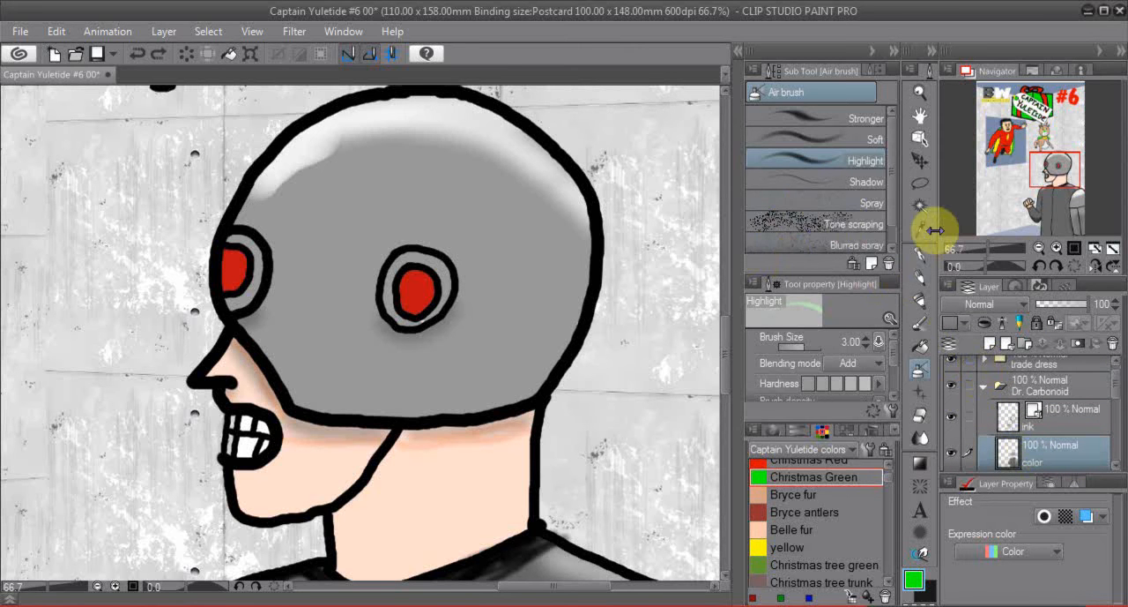
click(921, 206)
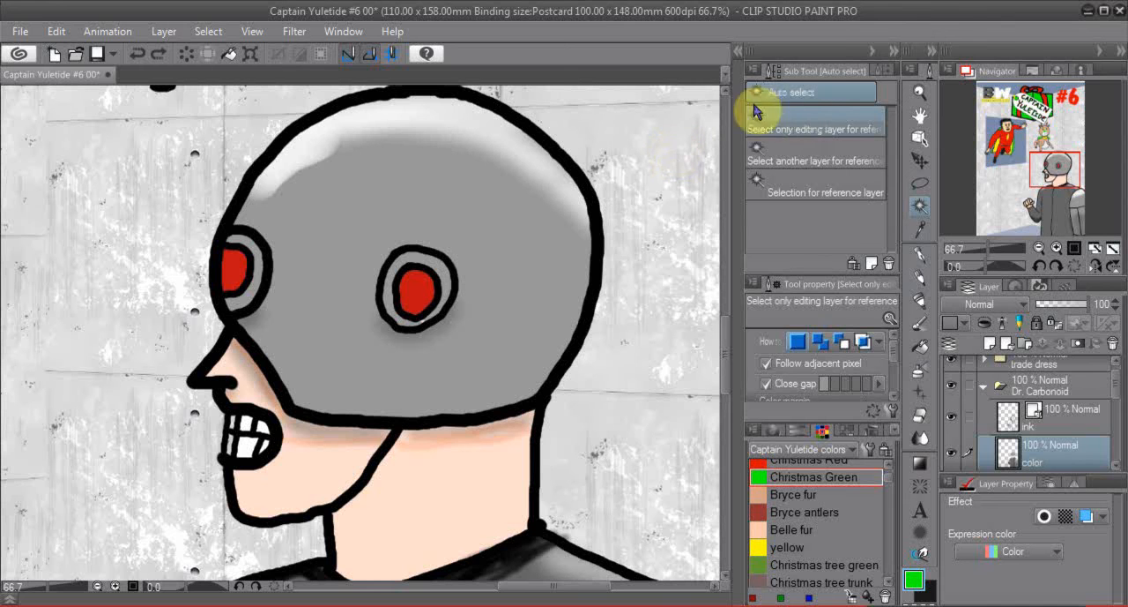
click(233, 269)
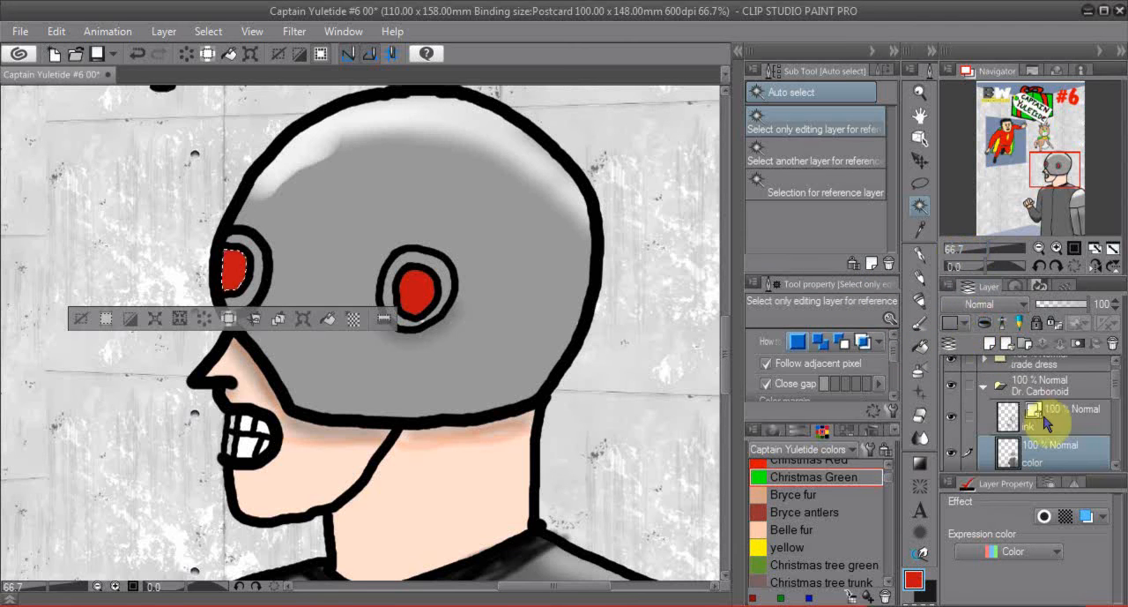
- Add a raster layer above Dr. Carbonoid's color layer and run the Glow with bright color auto action on it
click(988, 344)
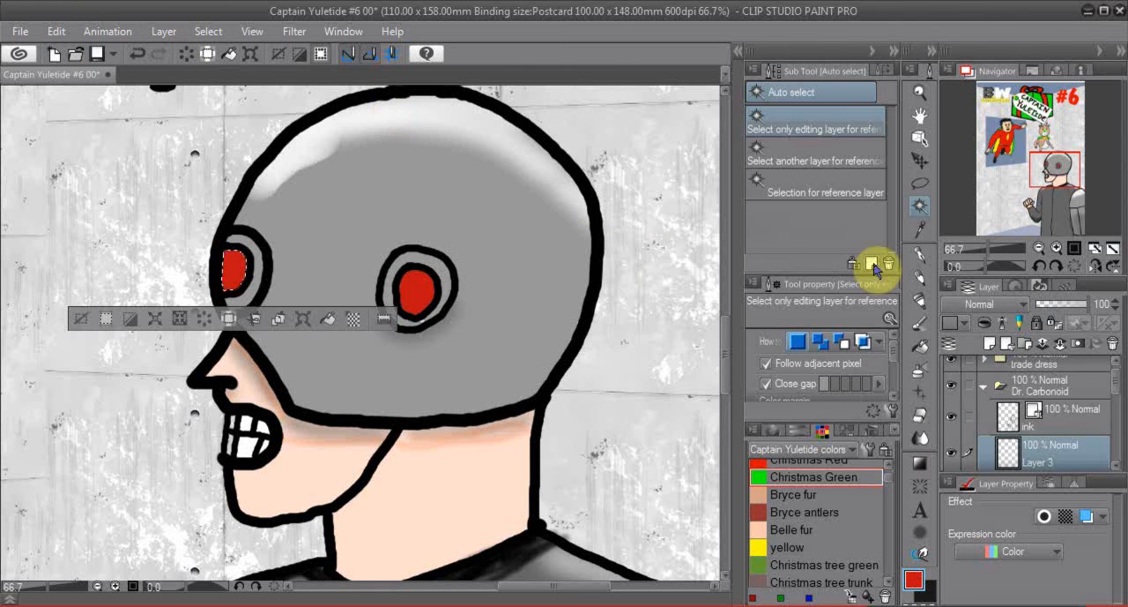
right_click(1062, 457)
click(1071, 456)
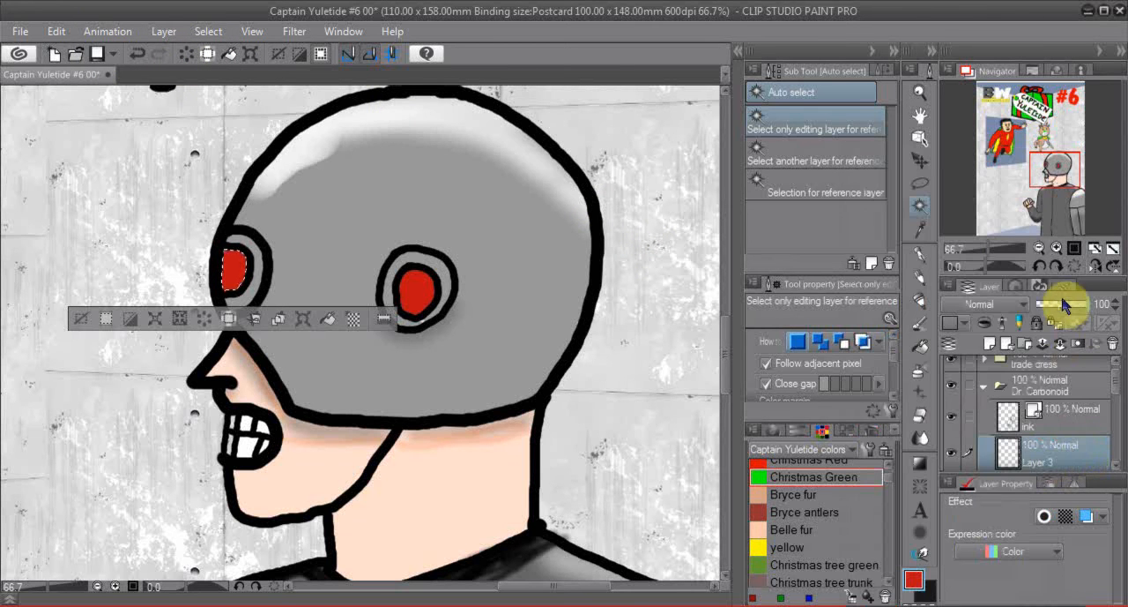
click(1076, 285)
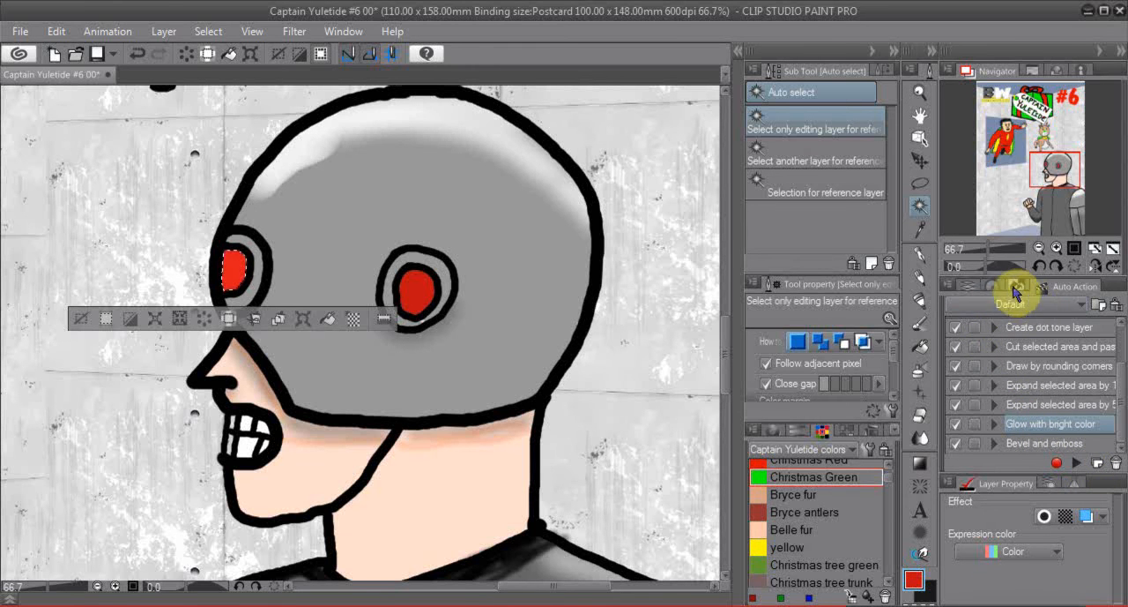
- Return to the layer list and select the glow layer together with Layer 3
click(968, 286)
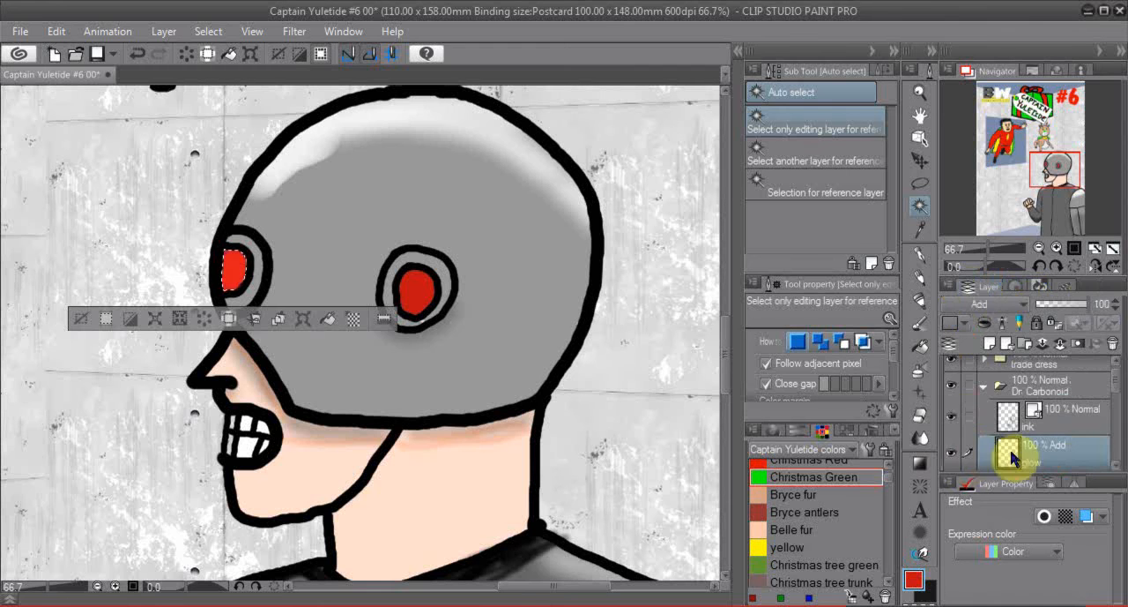
click(1117, 395)
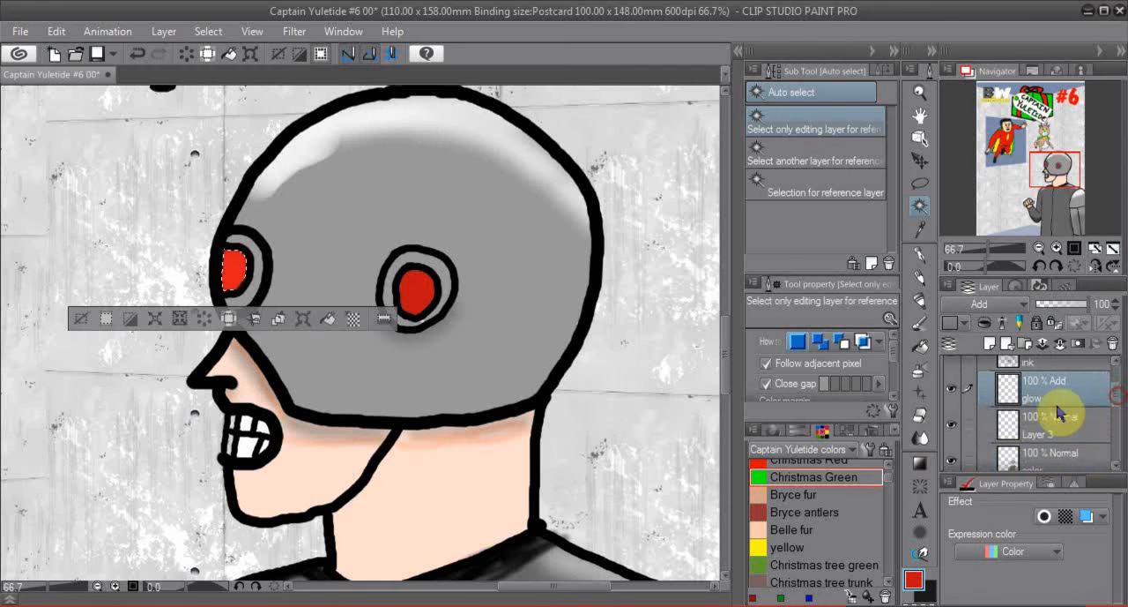
click(969, 425)
- Try merging all visible layers, and undo the merge
right_click(1049, 430)
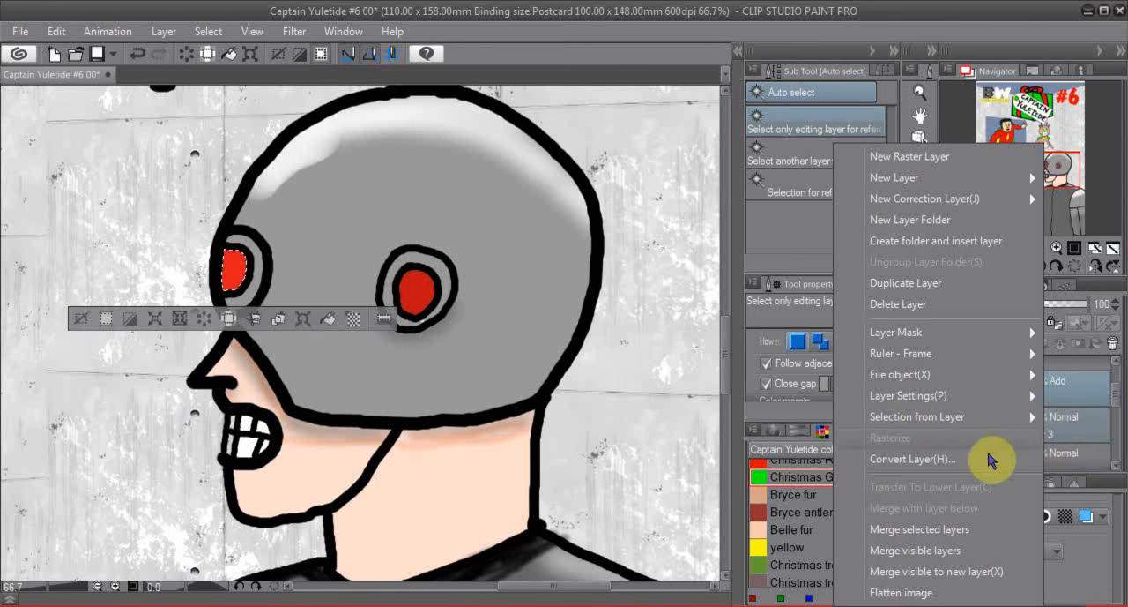
click(925, 553)
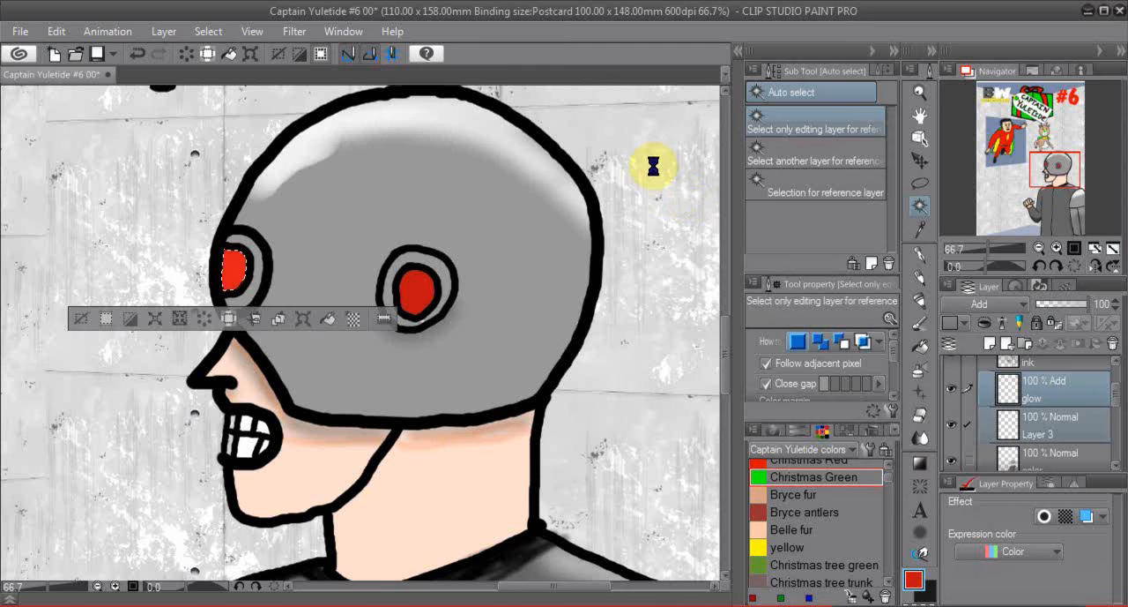
click(136, 55)
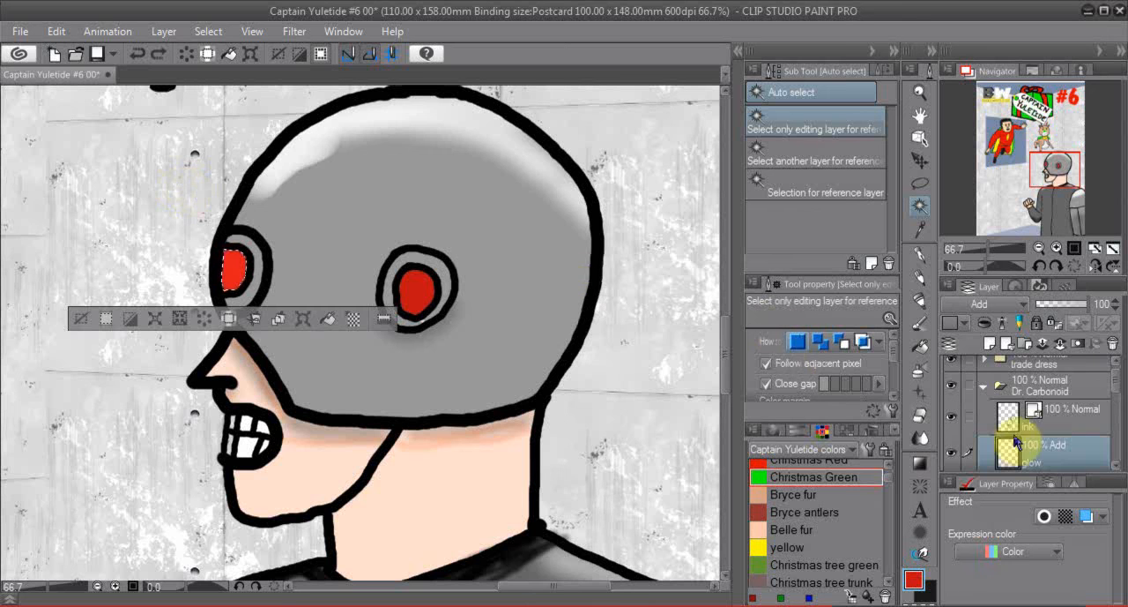
- Merge the selected glow layer and Layer 3 into one layer
scroll(1113, 392, down, 2)
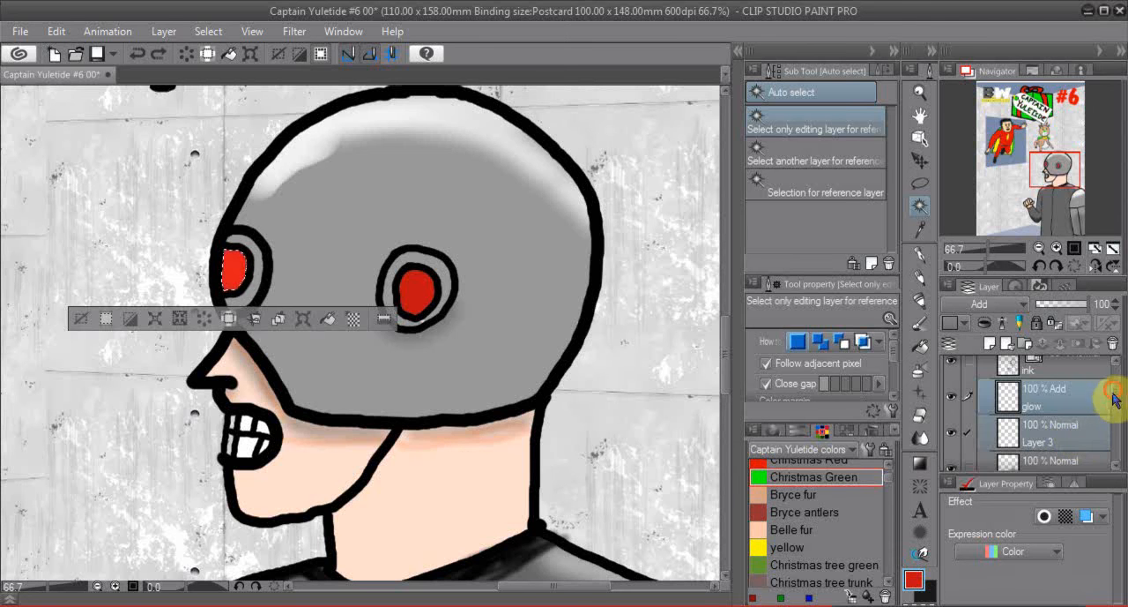
scroll(1101, 403, down, 2)
right_click(1061, 412)
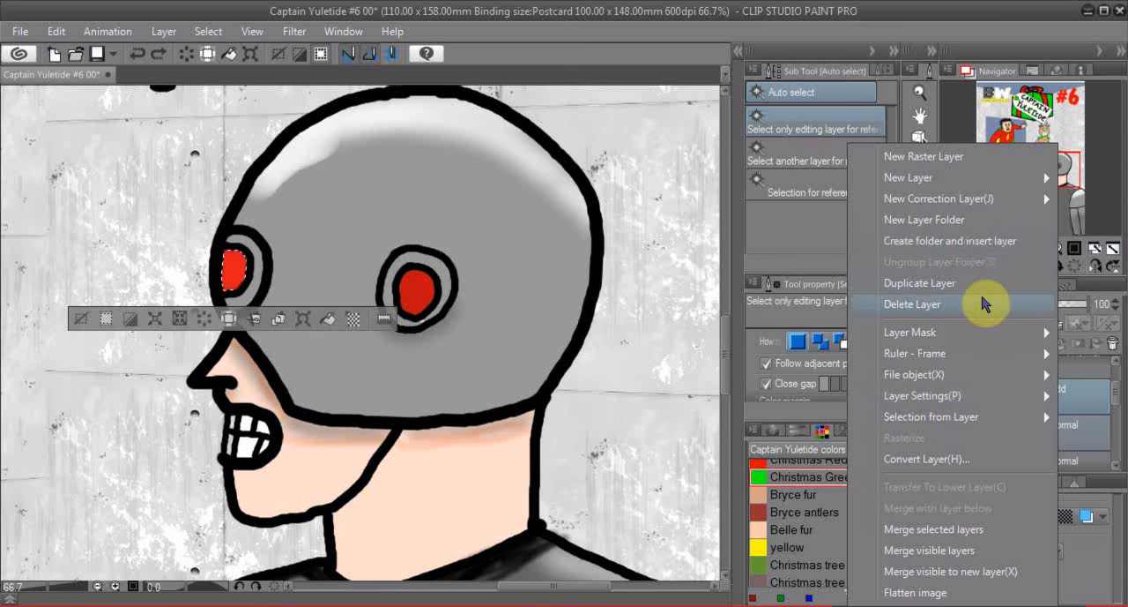
click(963, 532)
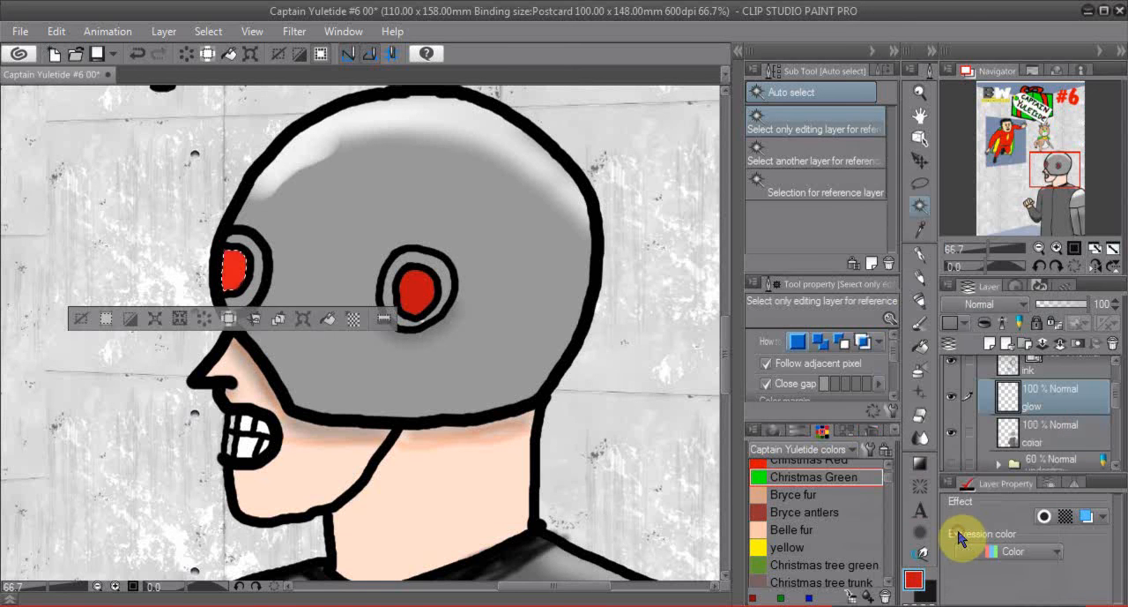
- Clear the eye selection and airbrush a red Highlight glow over the ring around the front eye on the color layer
click(1054, 435)
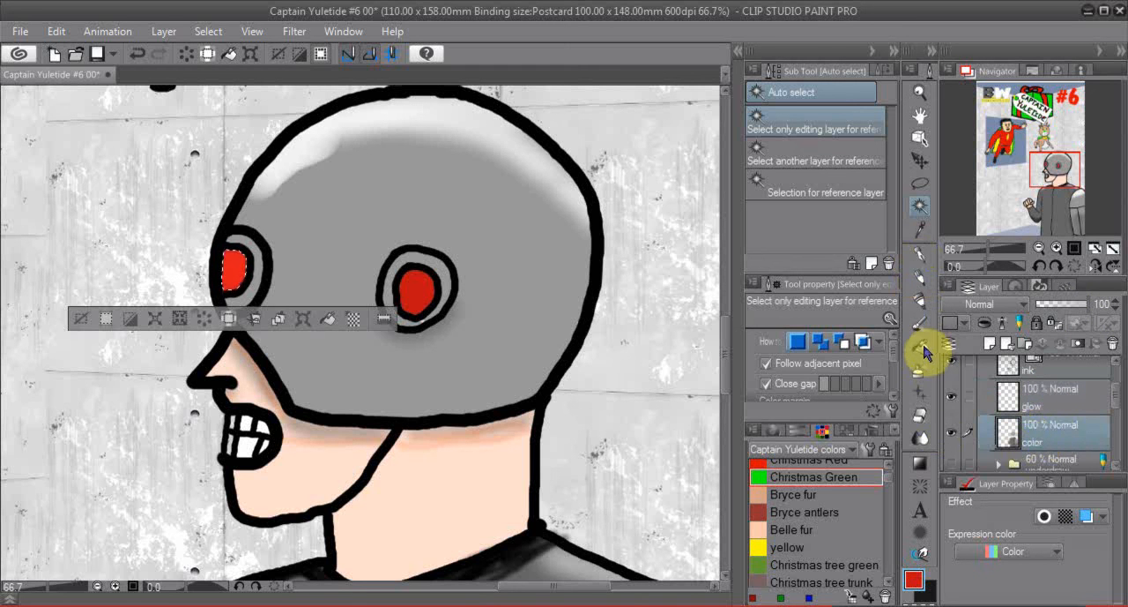
click(921, 374)
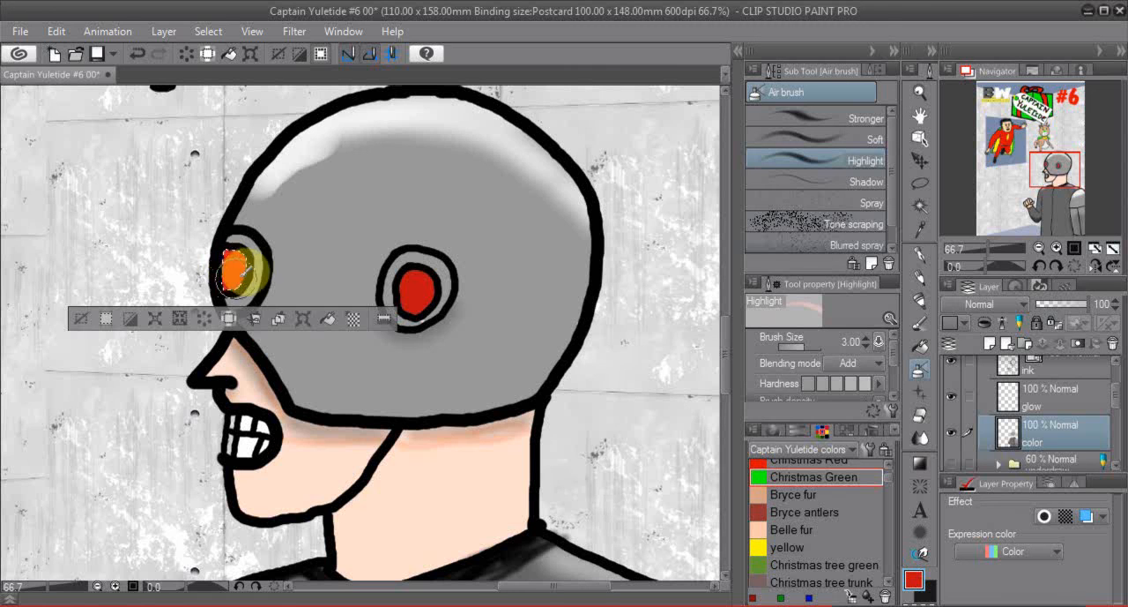
click(80, 318)
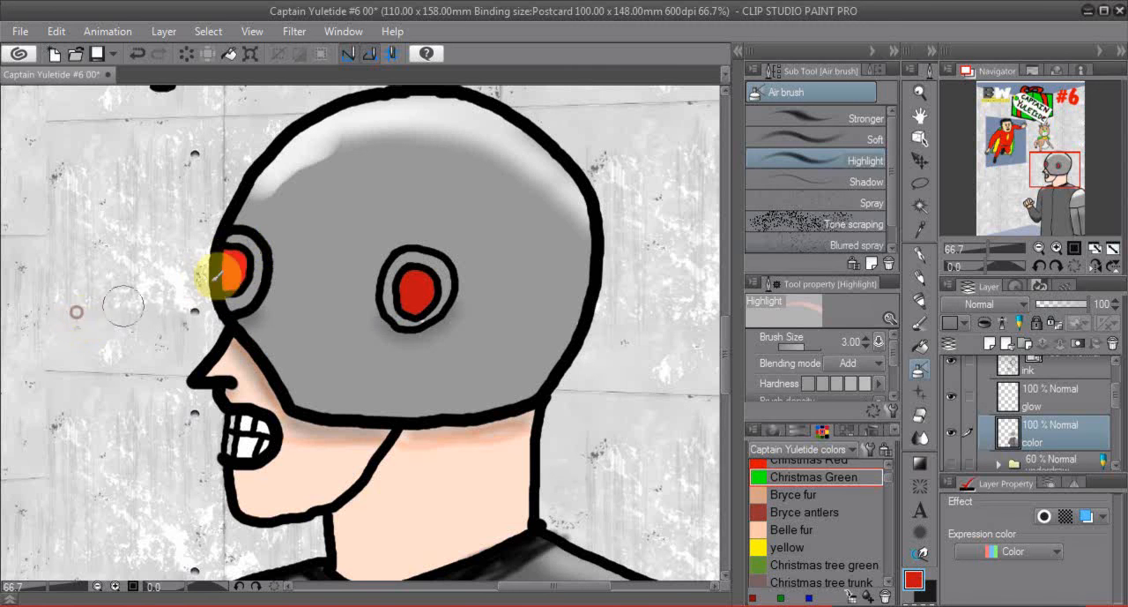
mouse_move(233, 253)
mouse_down()
mouse_move(248, 264)
mouse_move(235, 277)
mouse_move(245, 260)
mouse_move(227, 248)
mouse_move(218, 275)
mouse_move(216, 257)
mouse_up()
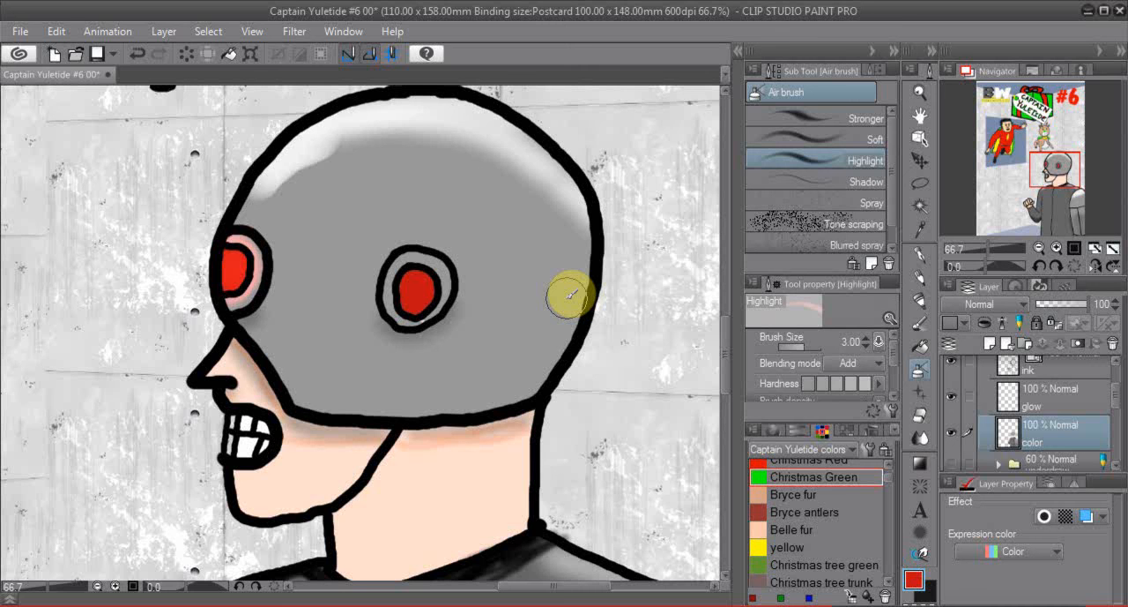
click(1038, 251)
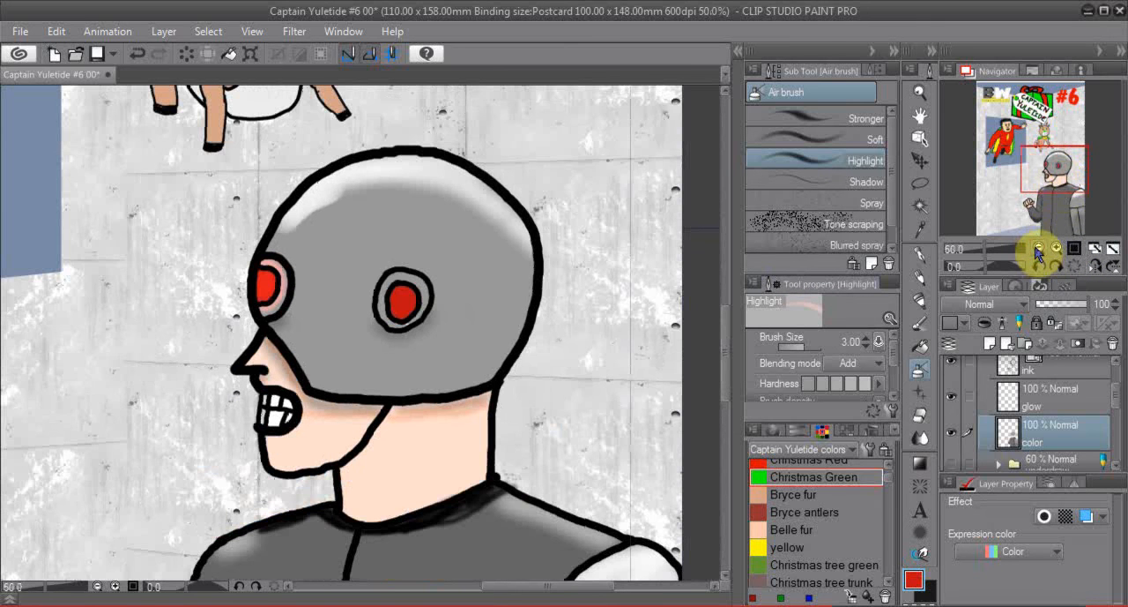
click(1038, 250)
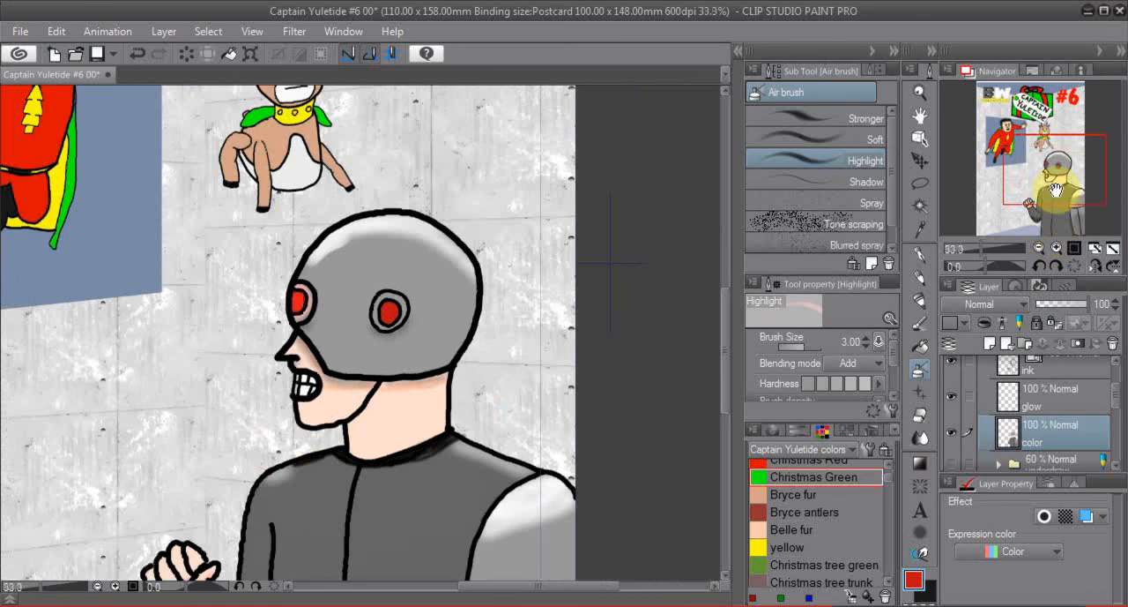
drag(1055, 180, 1053, 166)
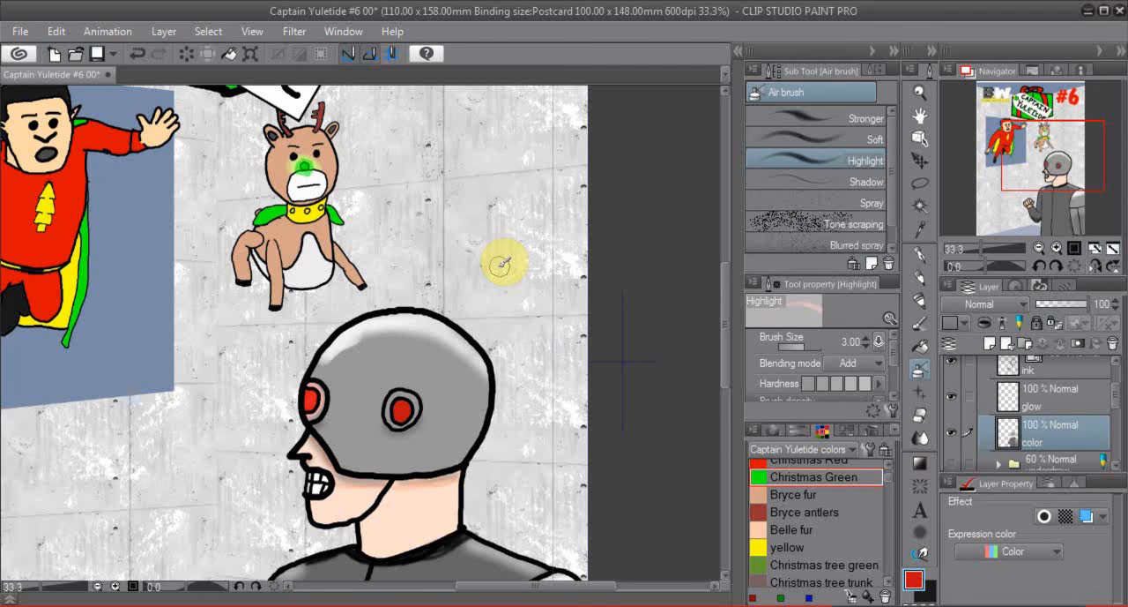
click(375, 605)
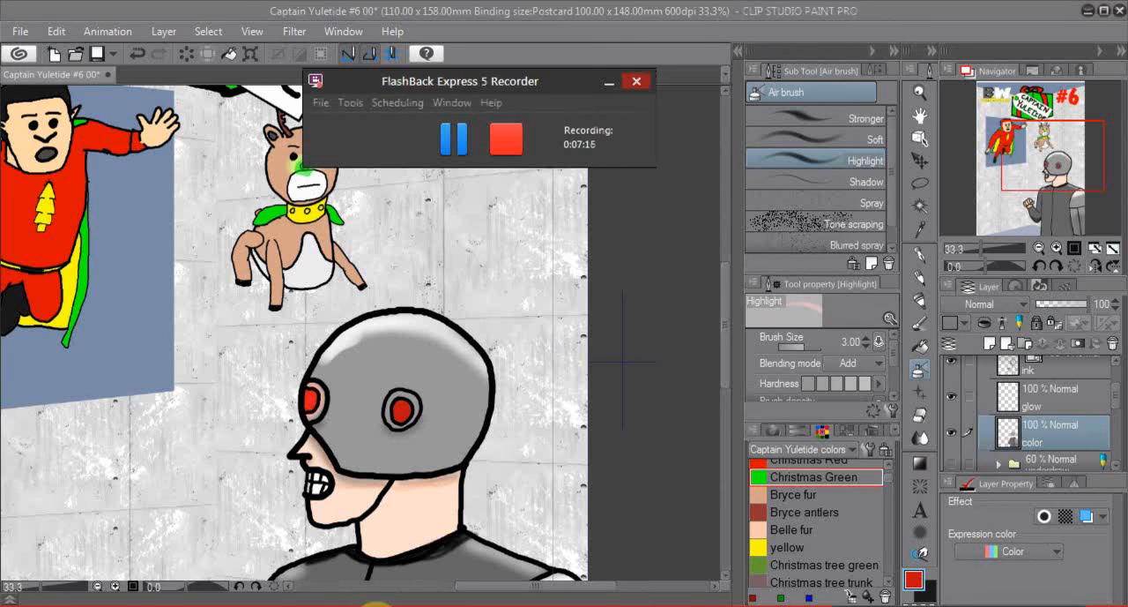